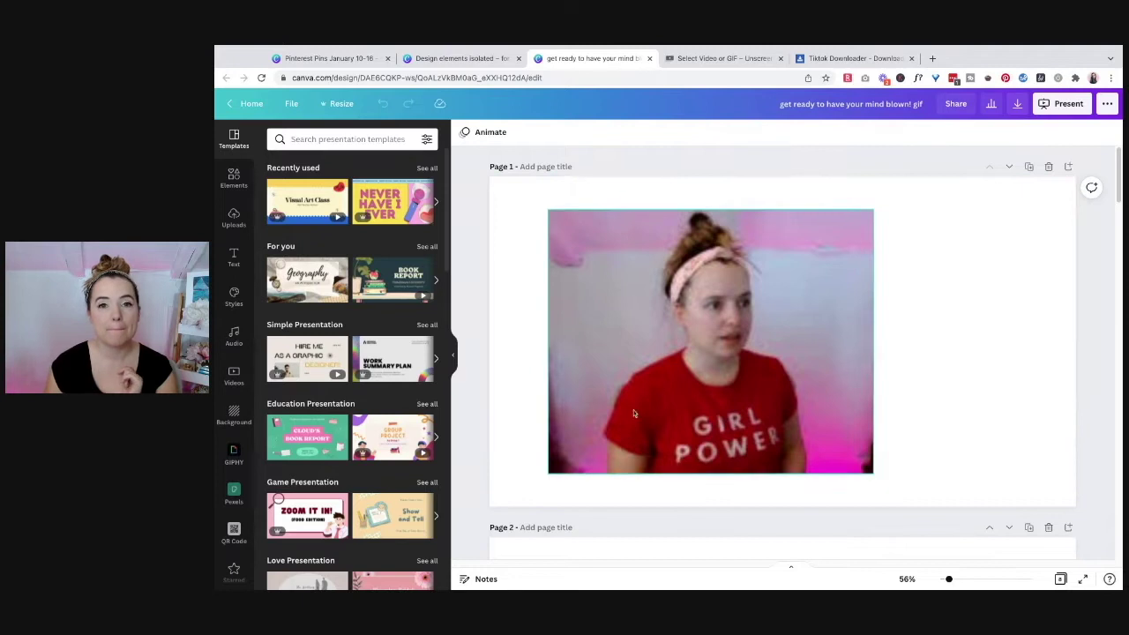
Paste the presenter's watch-tapping clip into Unscreen so its background gets removed.
scroll(782, 353, "down", 10)
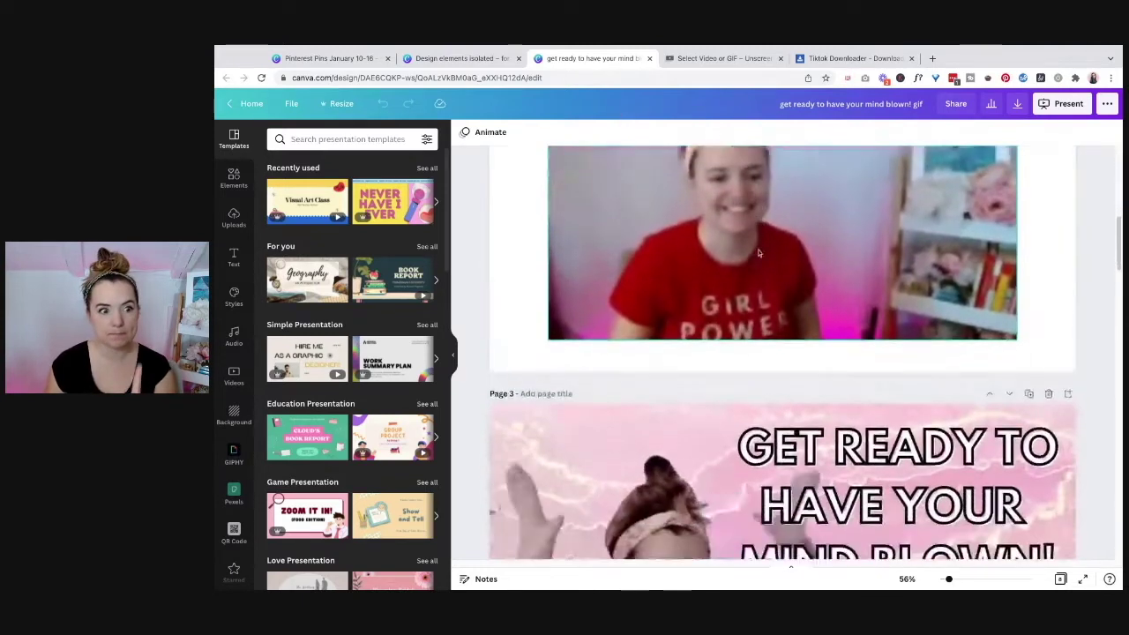
scroll(645, 371, "down", 2)
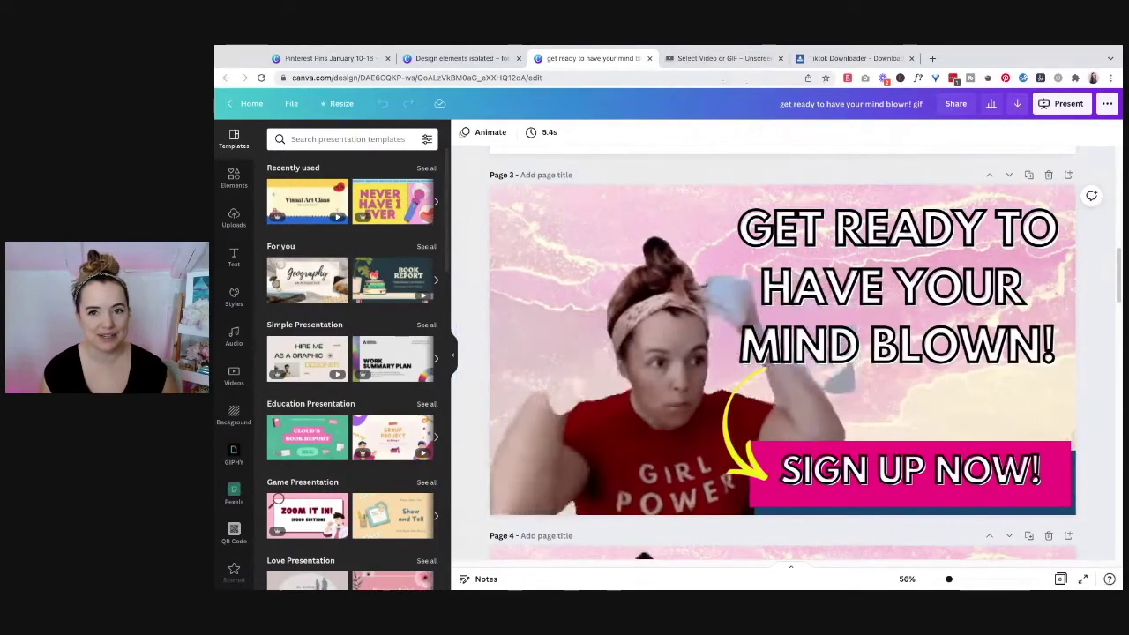
scroll(678, 173, "down", 1)
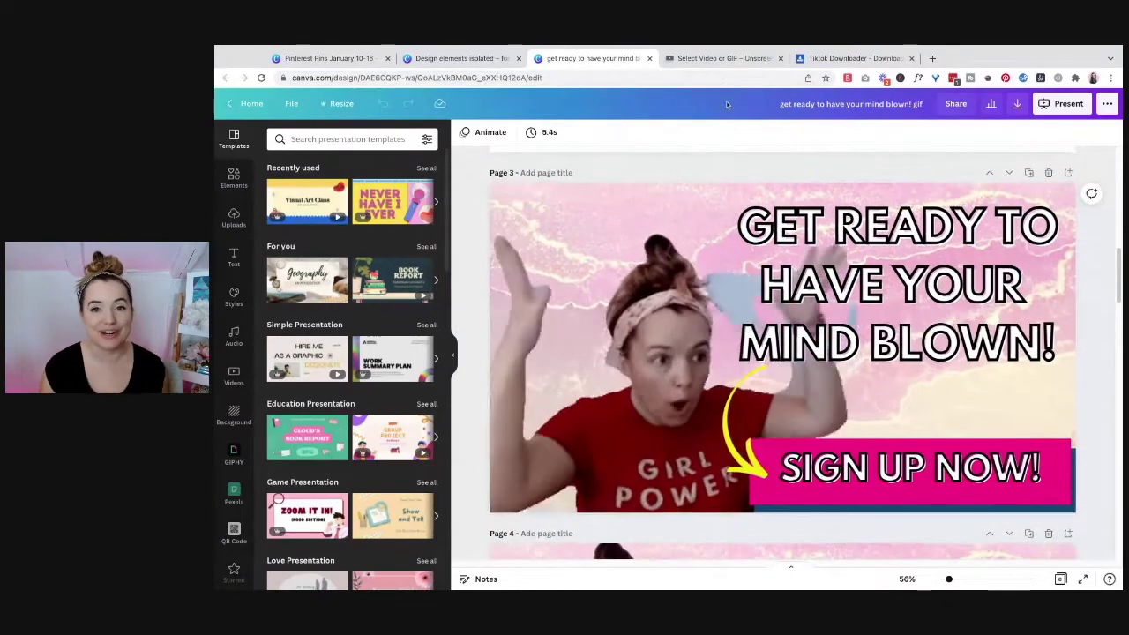
scroll(685, 265, "down", 4)
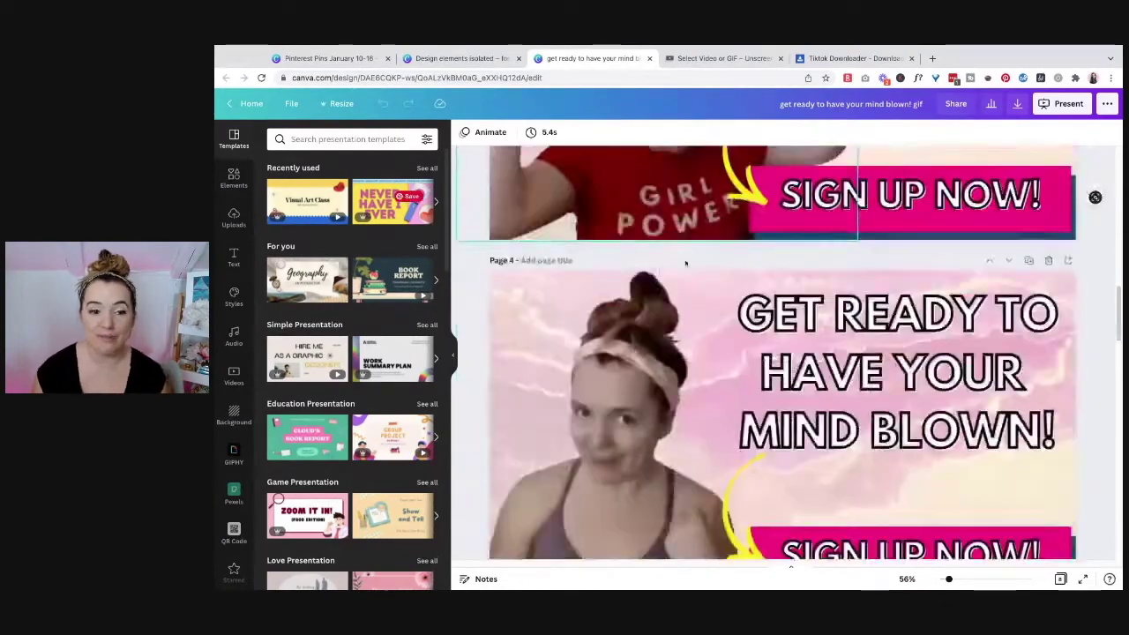
scroll(658, 306, "down", 1)
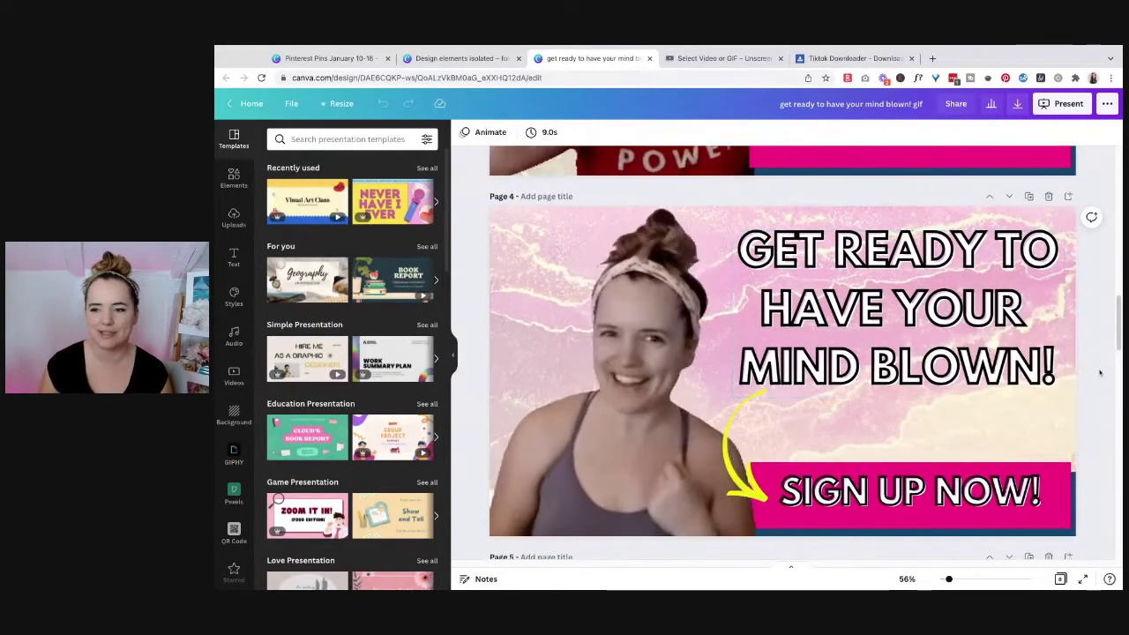
scroll(1100, 376, "down", 3)
scroll(1099, 376, "down", 3)
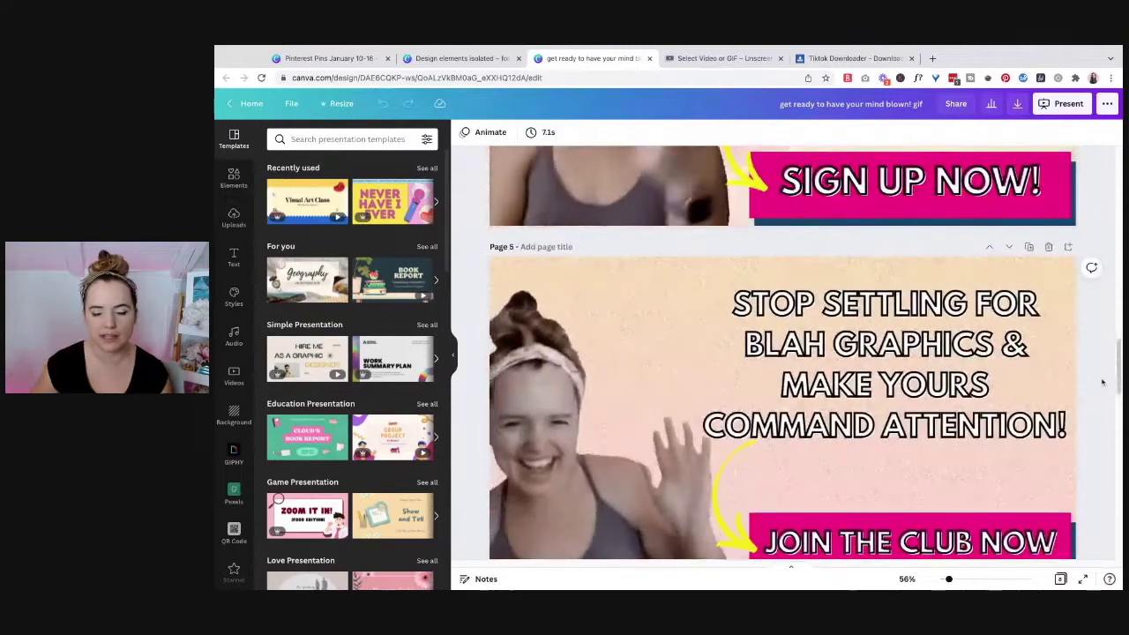
scroll(1100, 379, "down", 3)
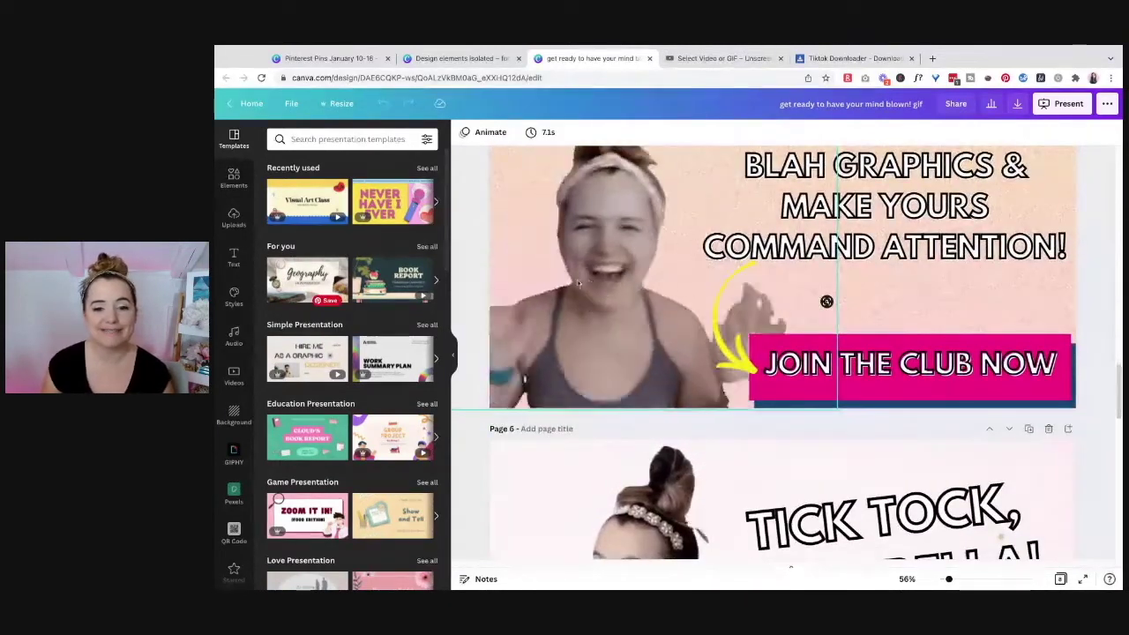
scroll(612, 326, "down", 5)
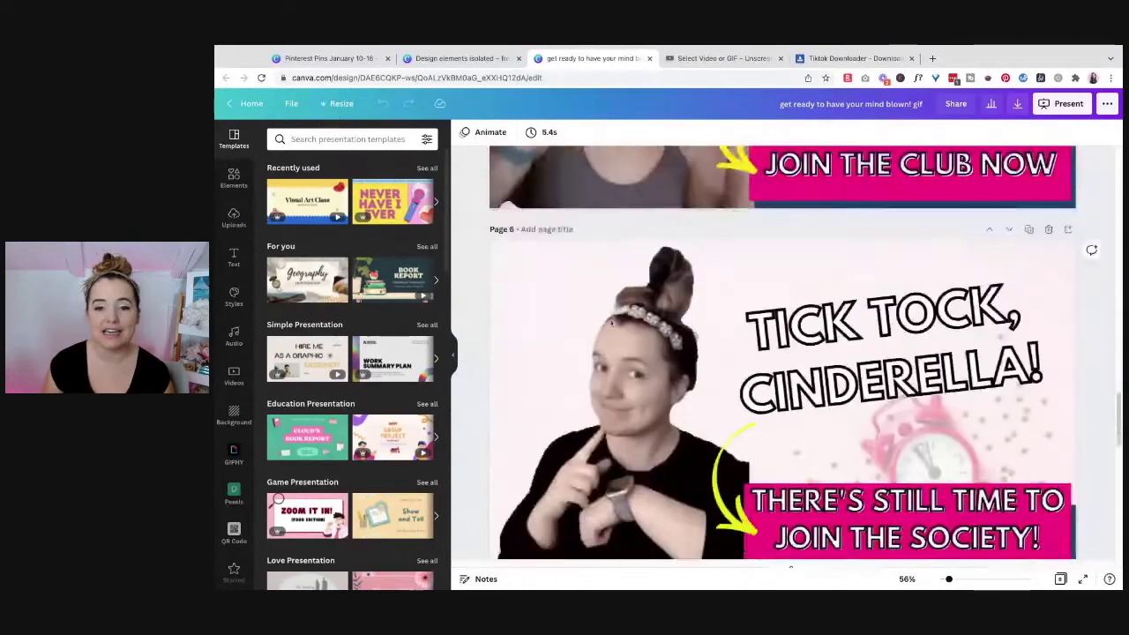
scroll(612, 326, "up", 3)
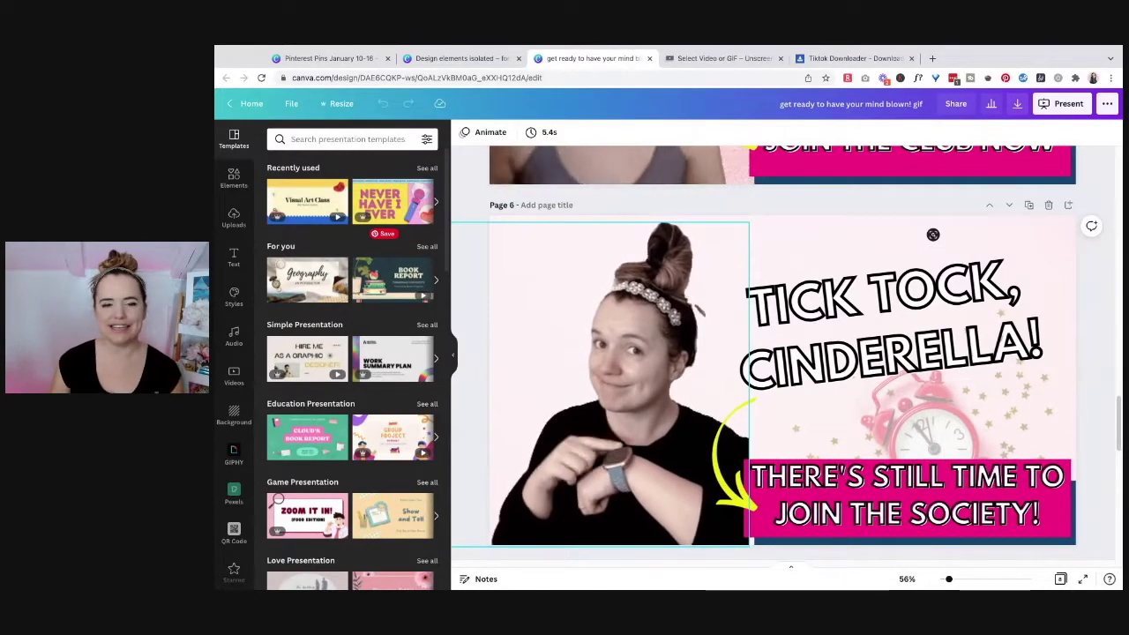
scroll(611, 319, "down", 1)
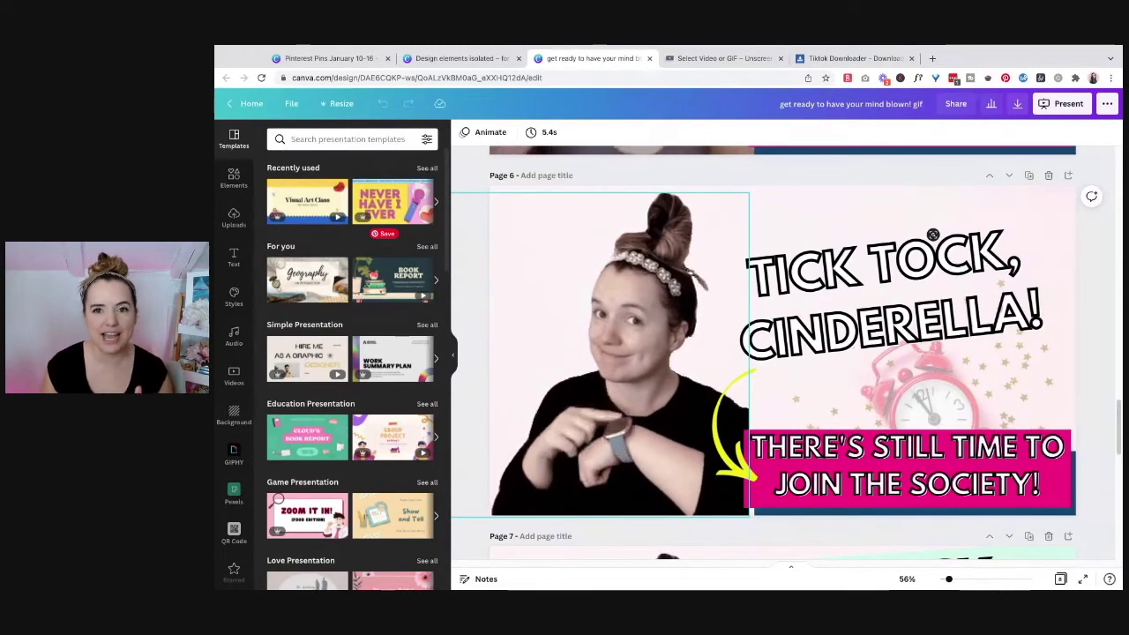
left_click(738, 59)
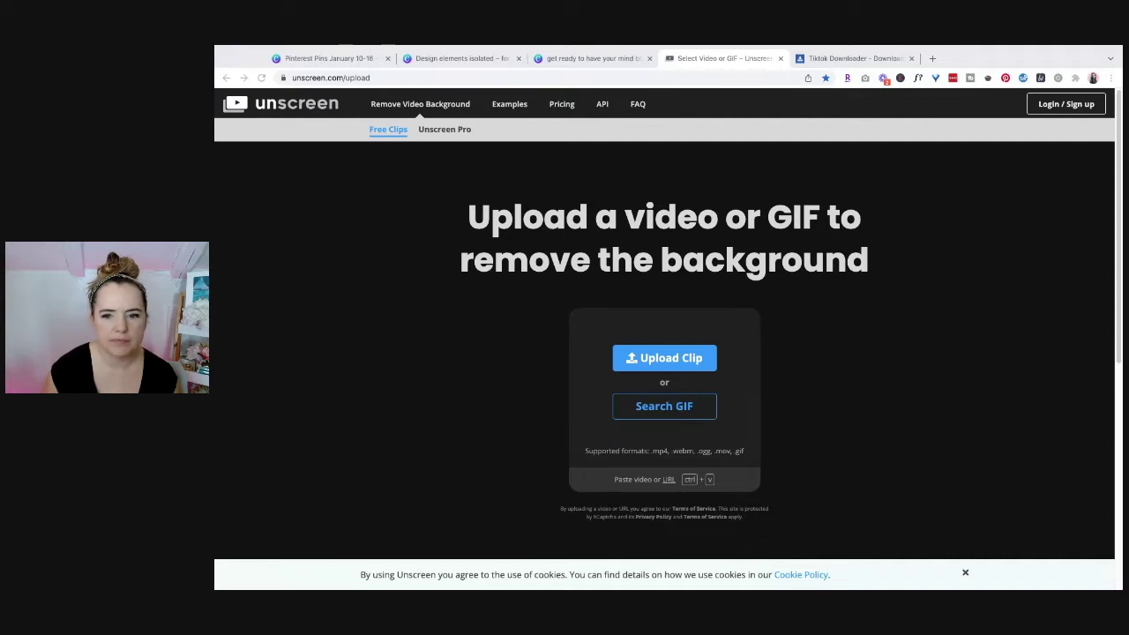
key("ctrl+v")
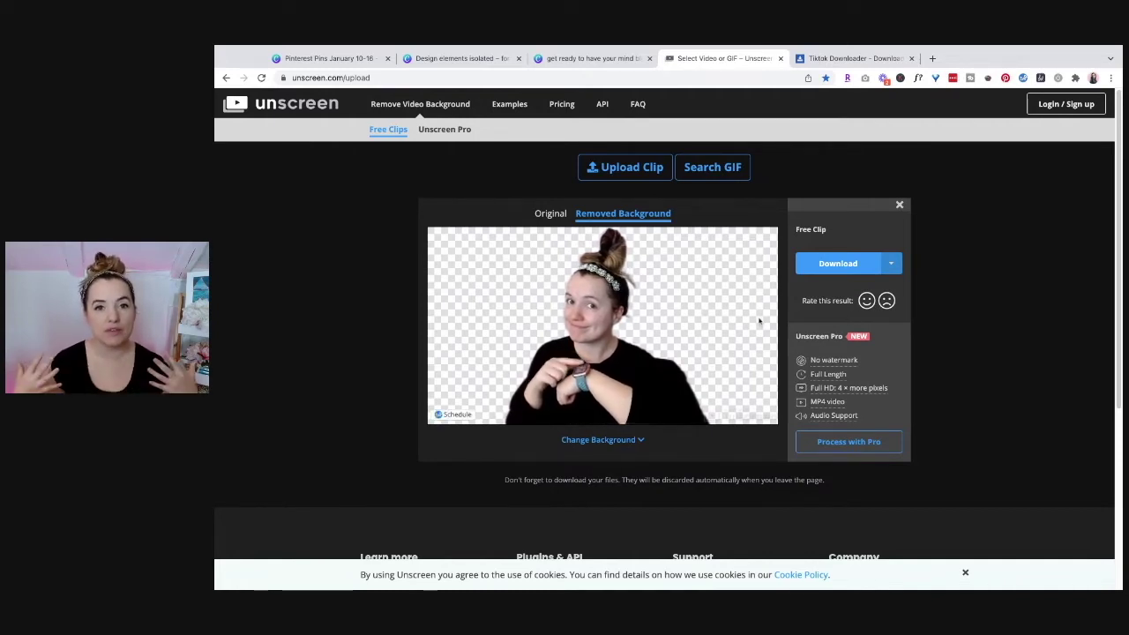
Glance over the Canva pages, then download the background-free clip from Unscreen as a GIF.
left_click(591, 59)
scroll(782, 352, "up", 3)
scroll(764, 365, "up", 3)
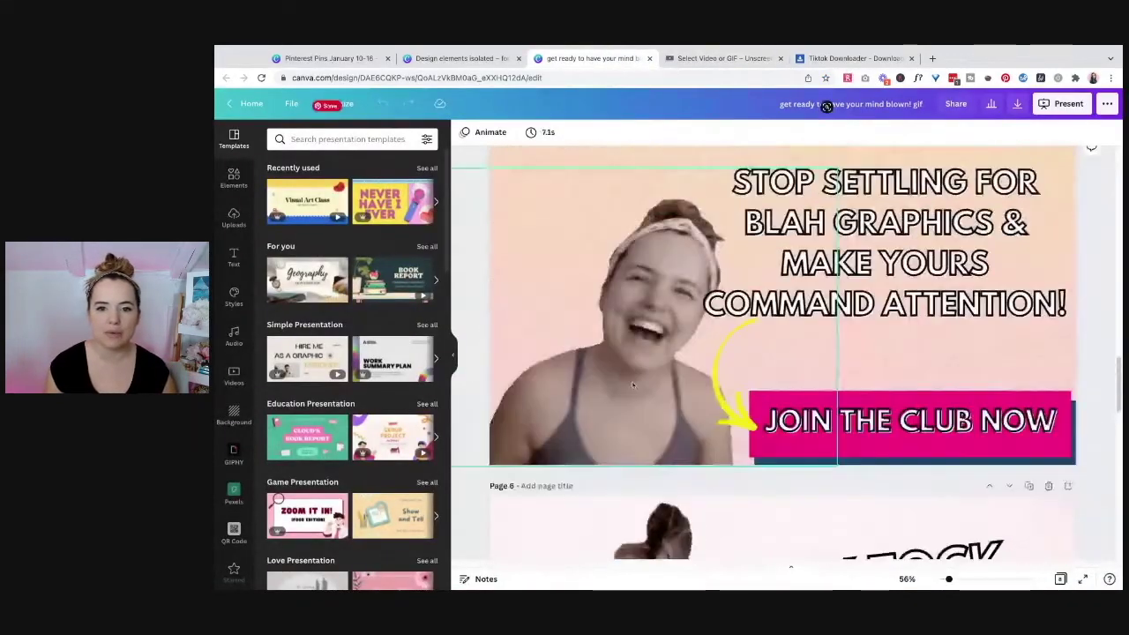
scroll(524, 224, "down", 3)
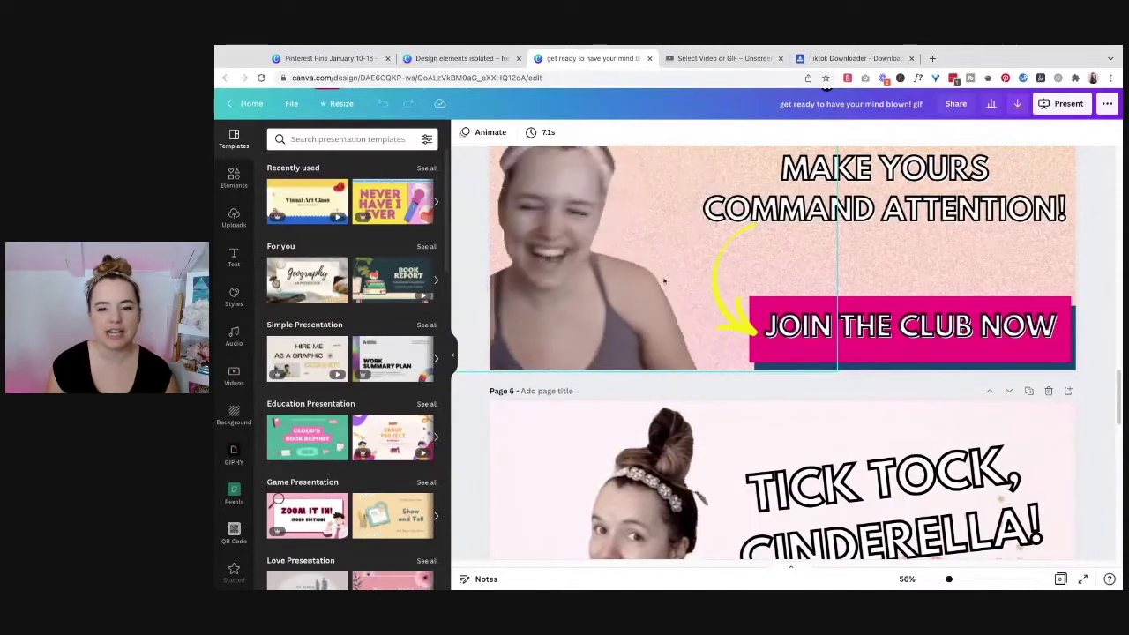
scroll(697, 291, "up", 2)
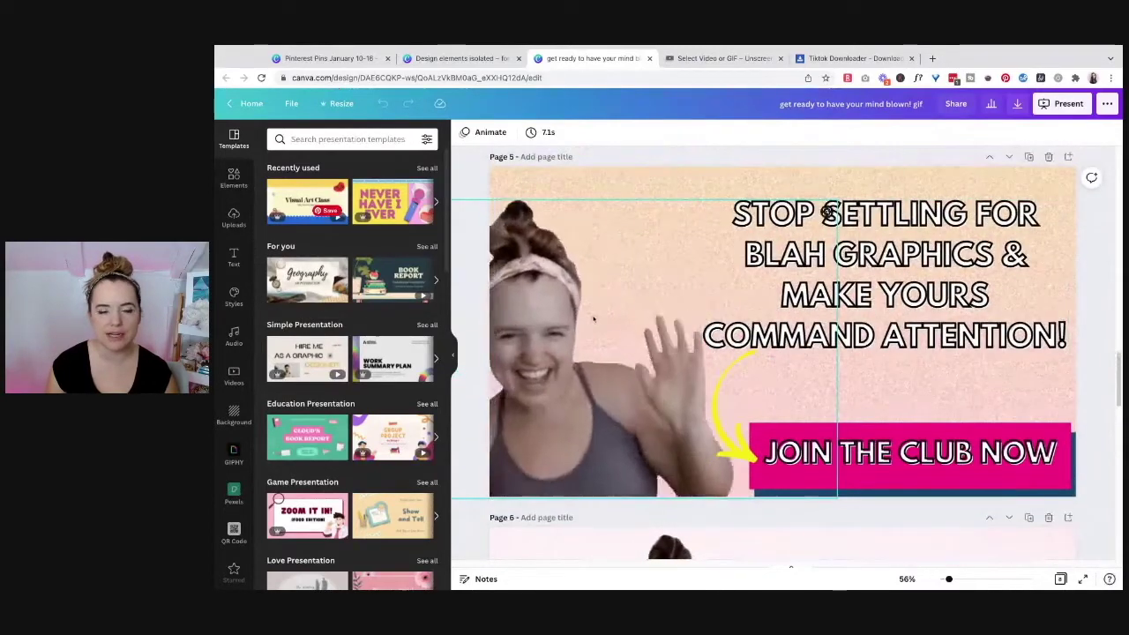
scroll(687, 344, "up", 6)
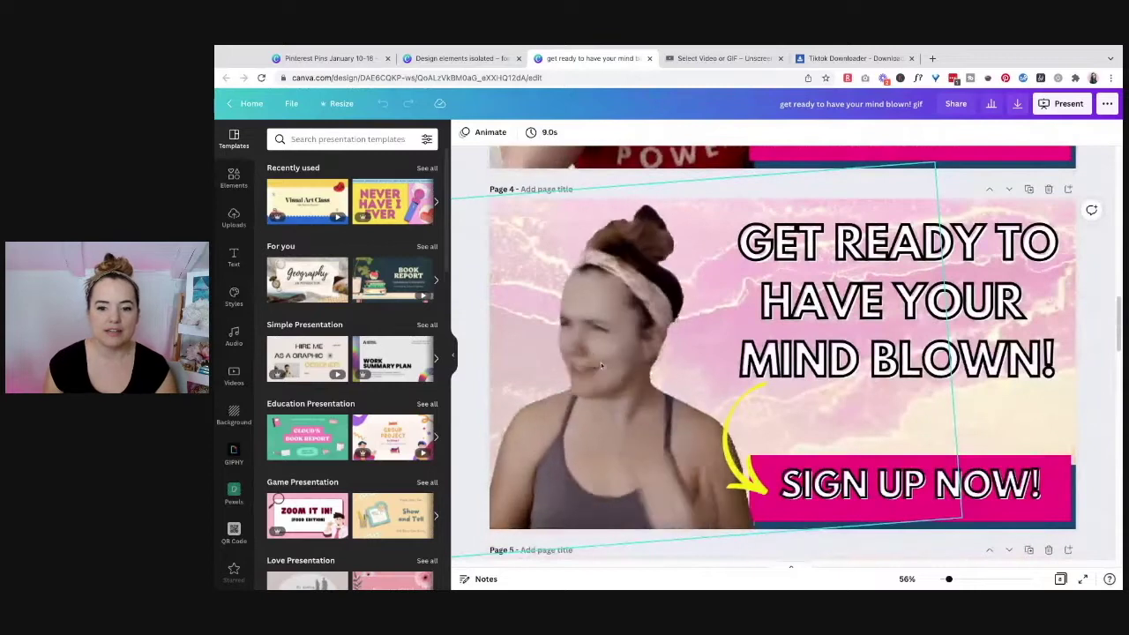
scroll(688, 361, "up", 5)
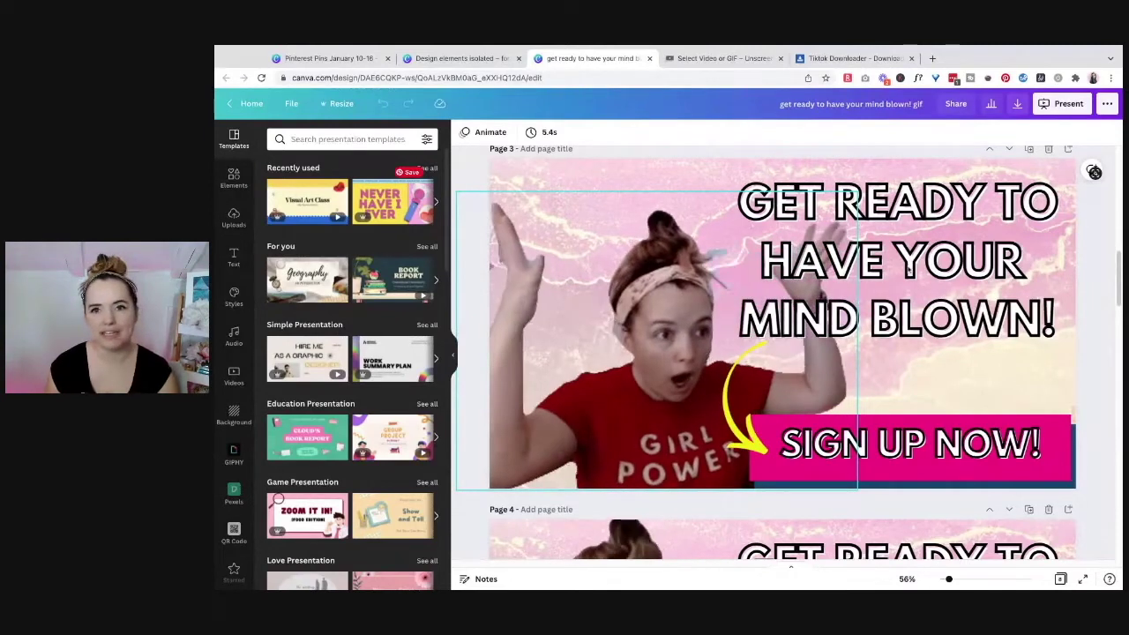
left_click(740, 58)
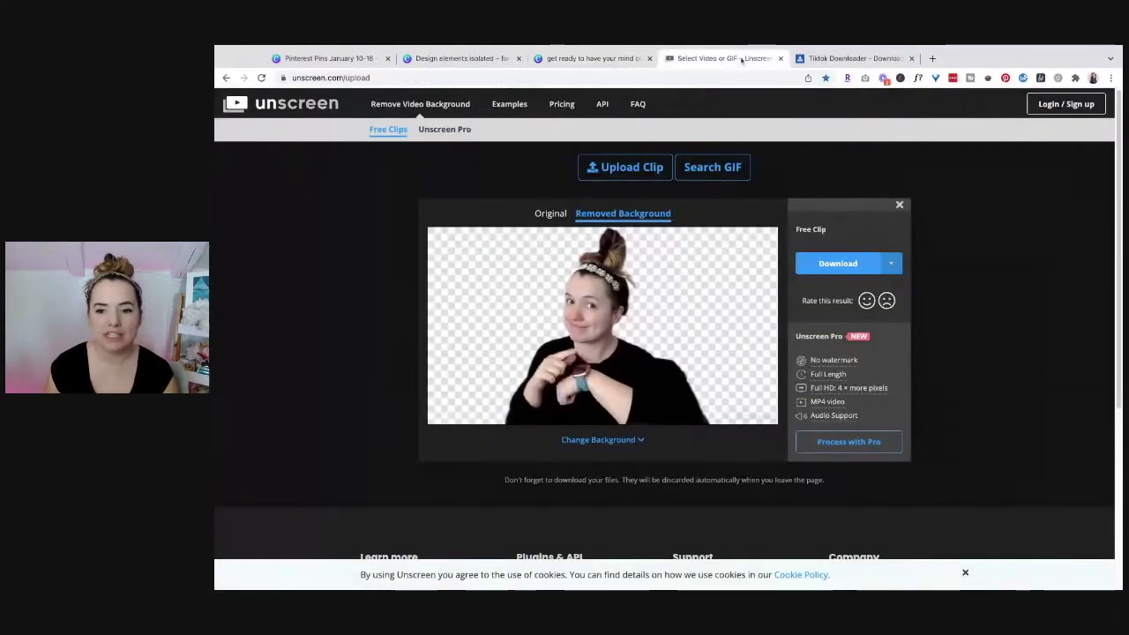
left_click(847, 263)
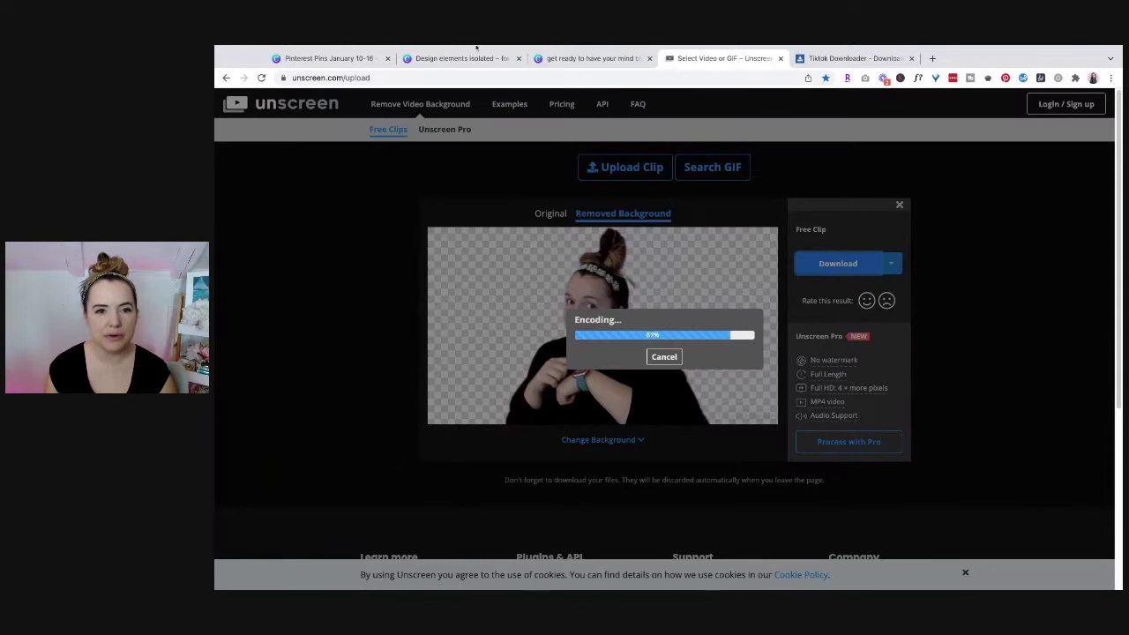
Upload the downloaded presenter GIF into Canva's Uploads videos.
left_click(591, 59)
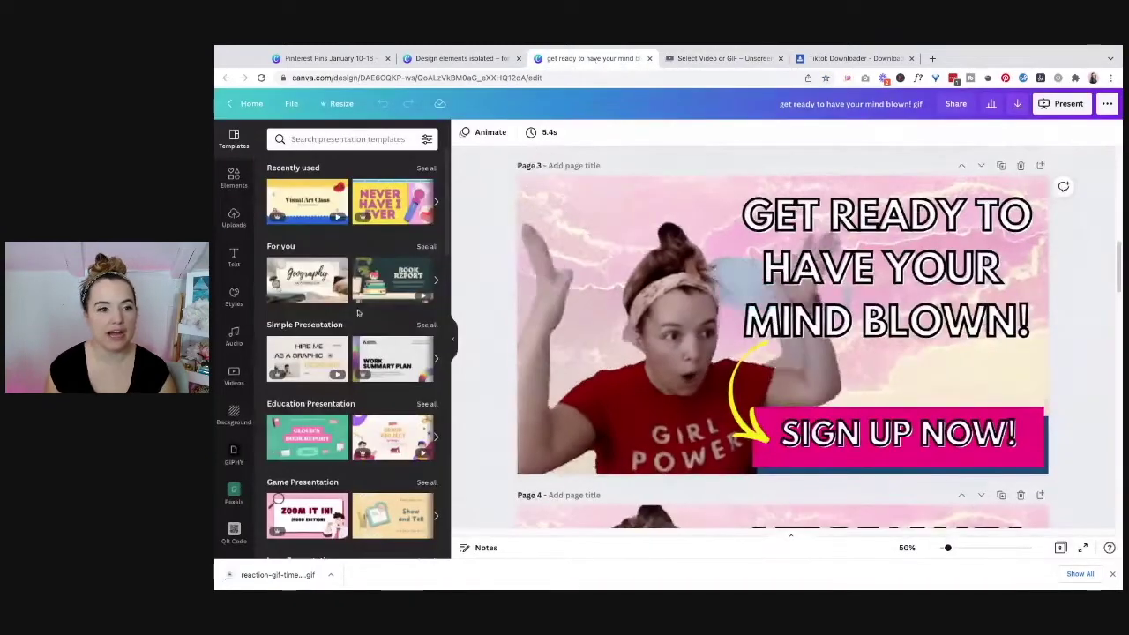
left_click(233, 218)
left_click_drag(288, 574, 352, 336)
left_click(354, 220)
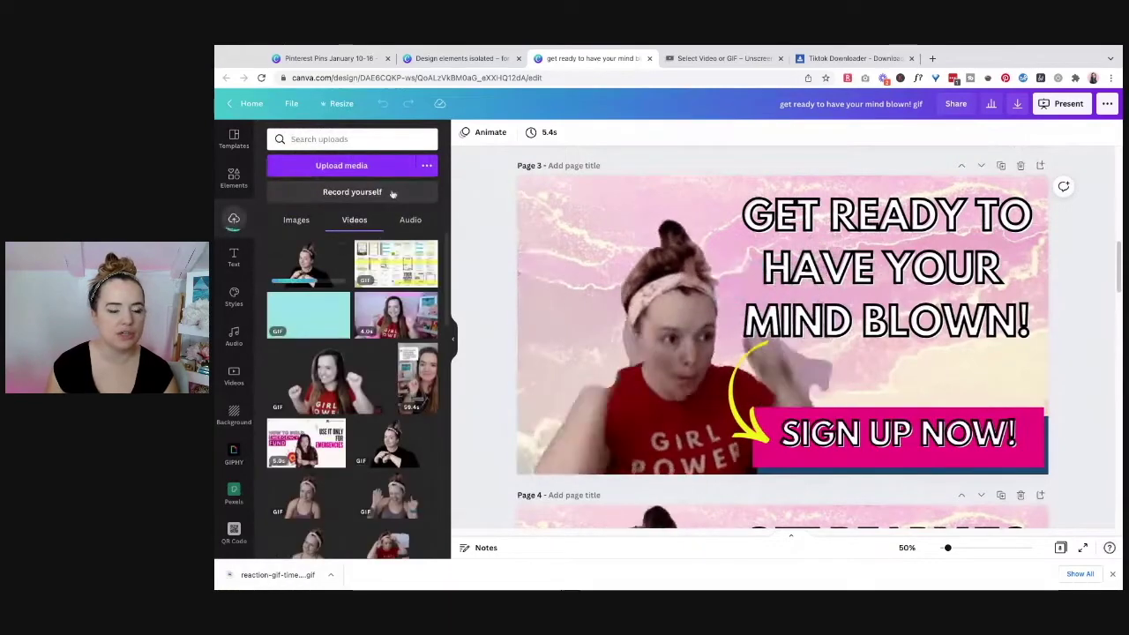
Add a blank page after Page 8 and place the presenter GIF on it.
scroll(1045, 366, "down", 5)
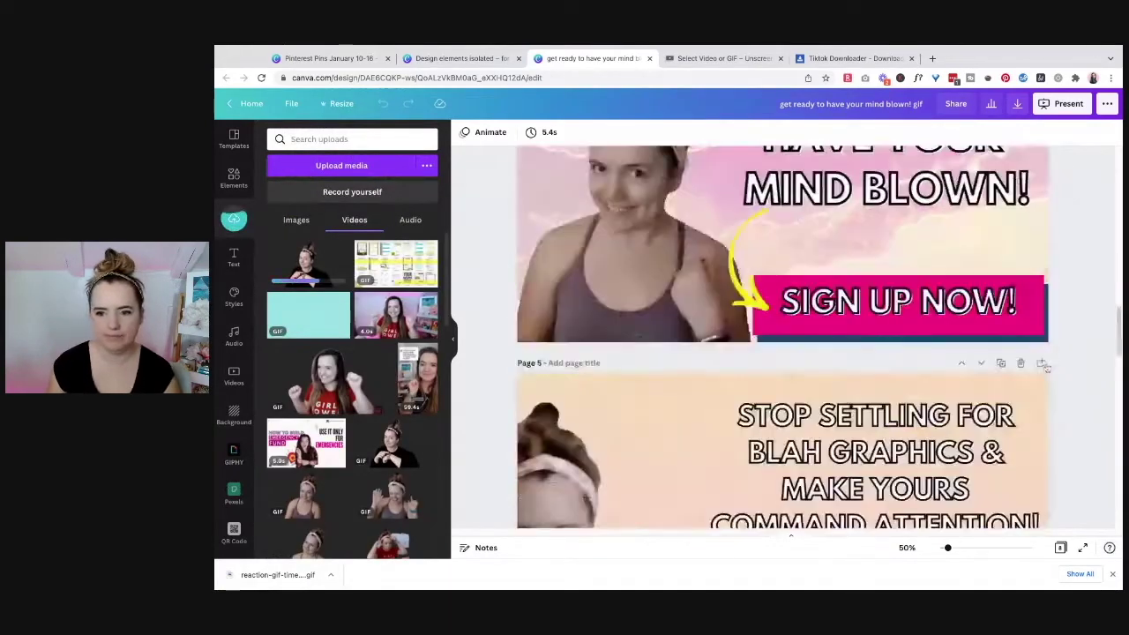
scroll(1045, 366, "down", 10)
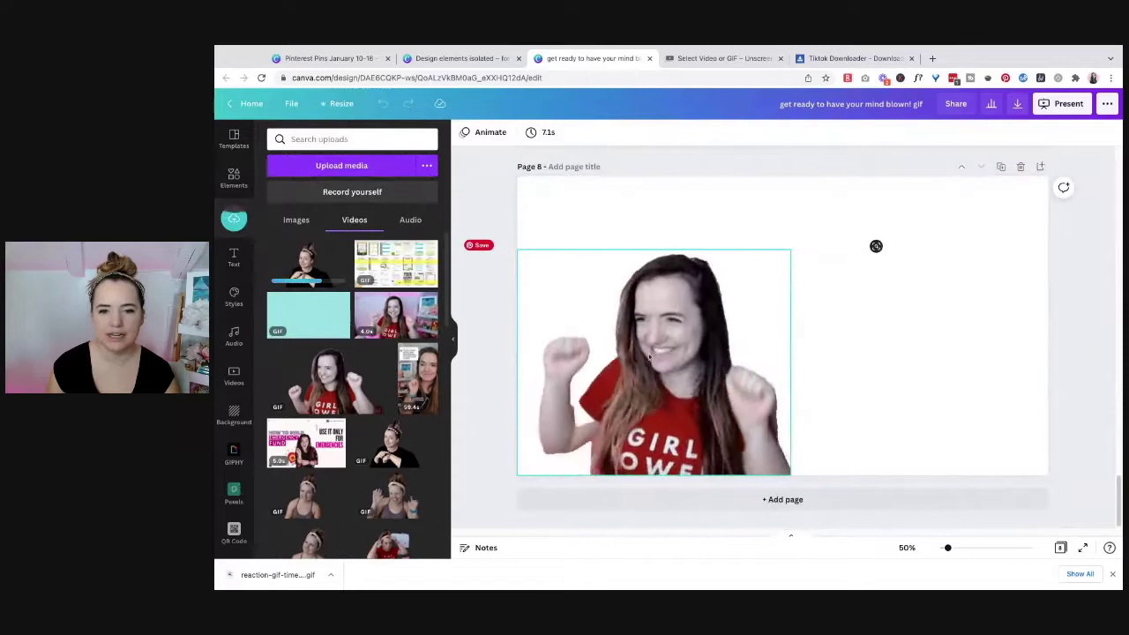
left_click(824, 503)
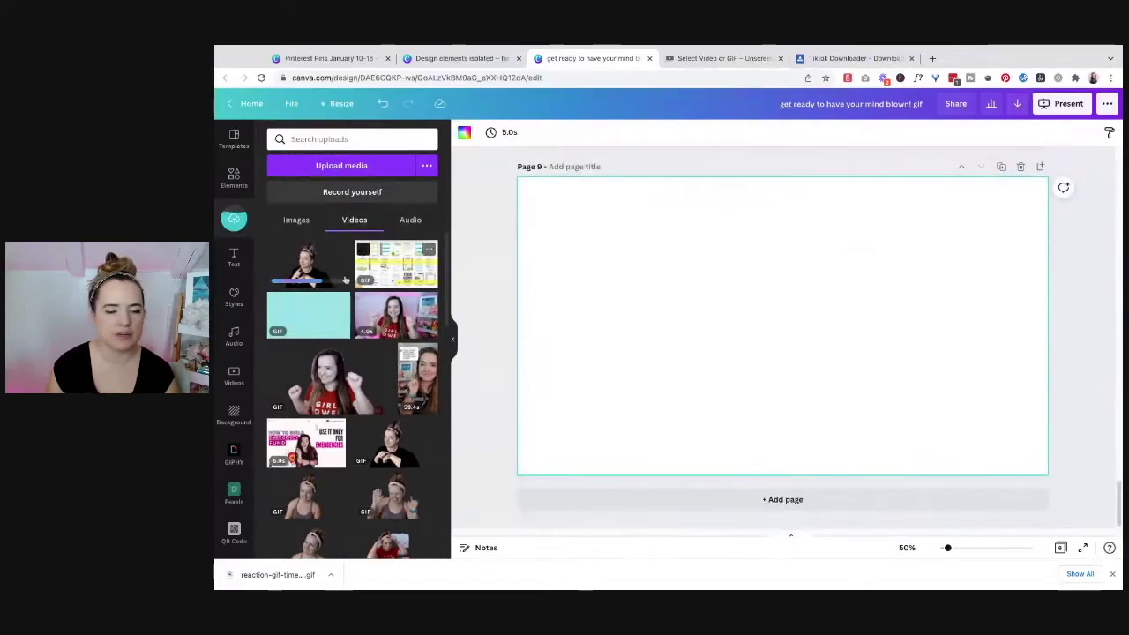
left_click(345, 280)
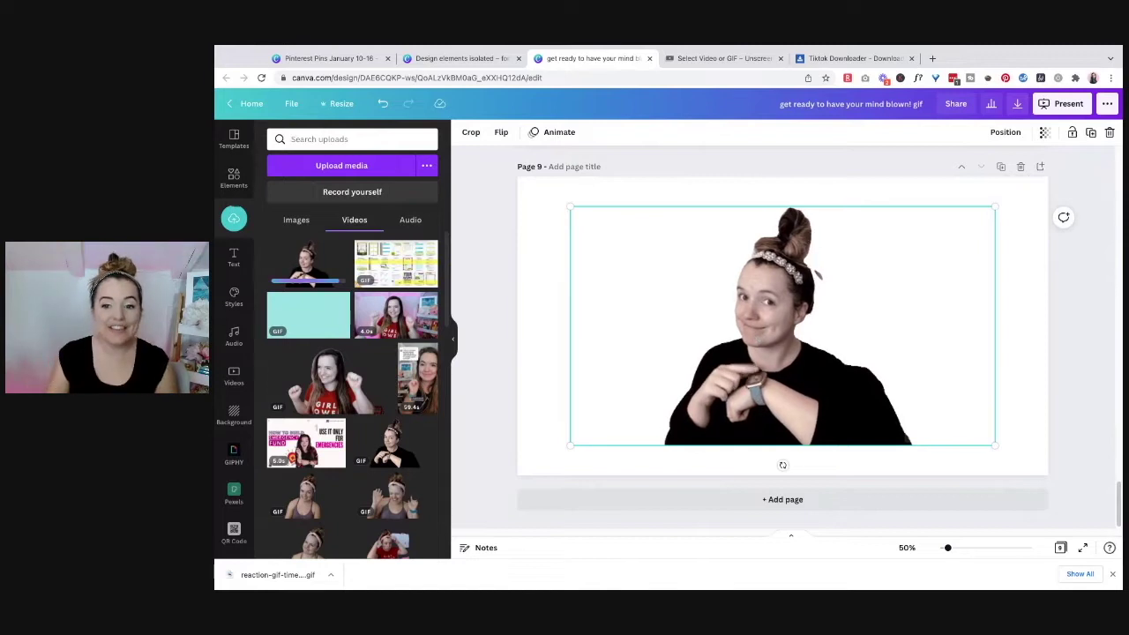
Crop the empty sides off the presenter GIF and move it to page 9's lower left.
double_click(783, 326)
left_click_drag(570, 204, 658, 207)
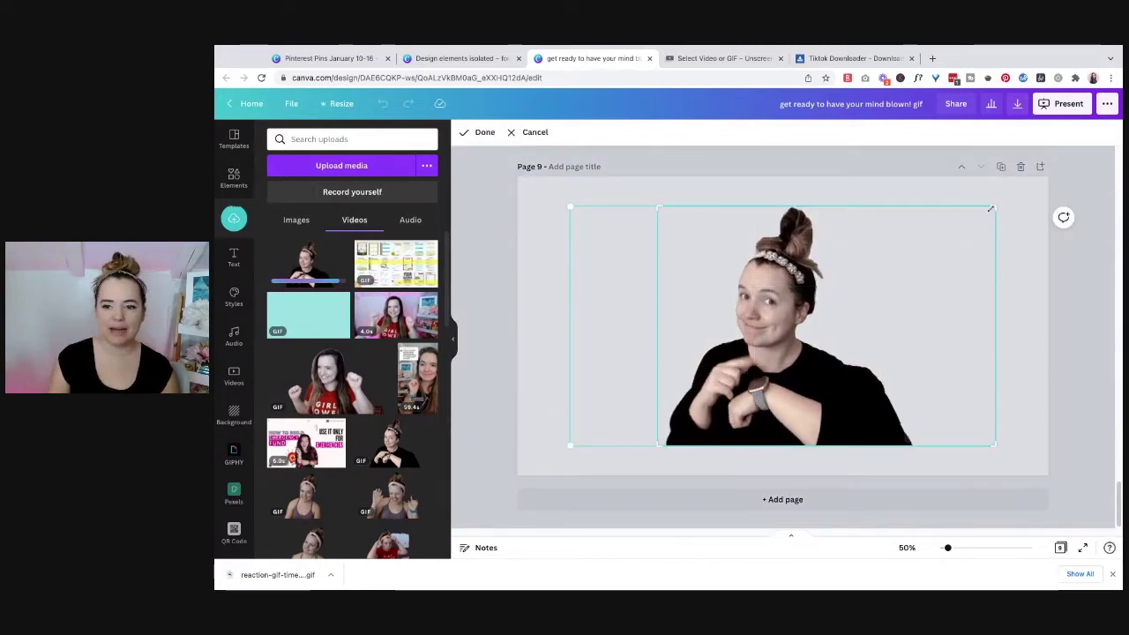
left_click_drag(990, 209, 859, 208)
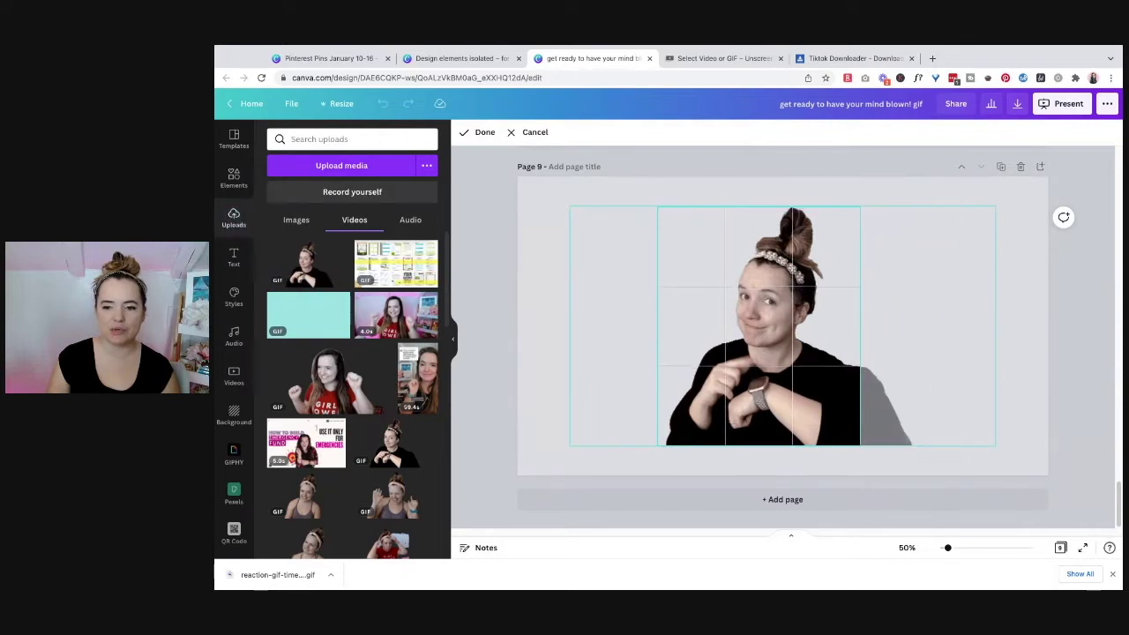
key("Escape")
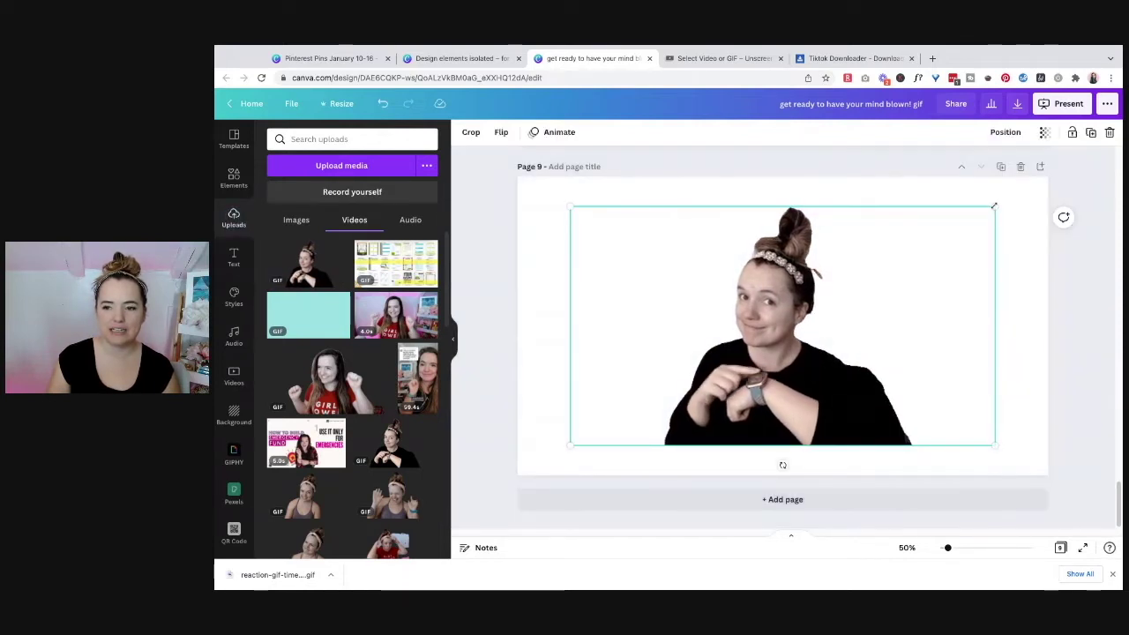
double_click(944, 244)
left_click_drag(995, 207, 847, 206)
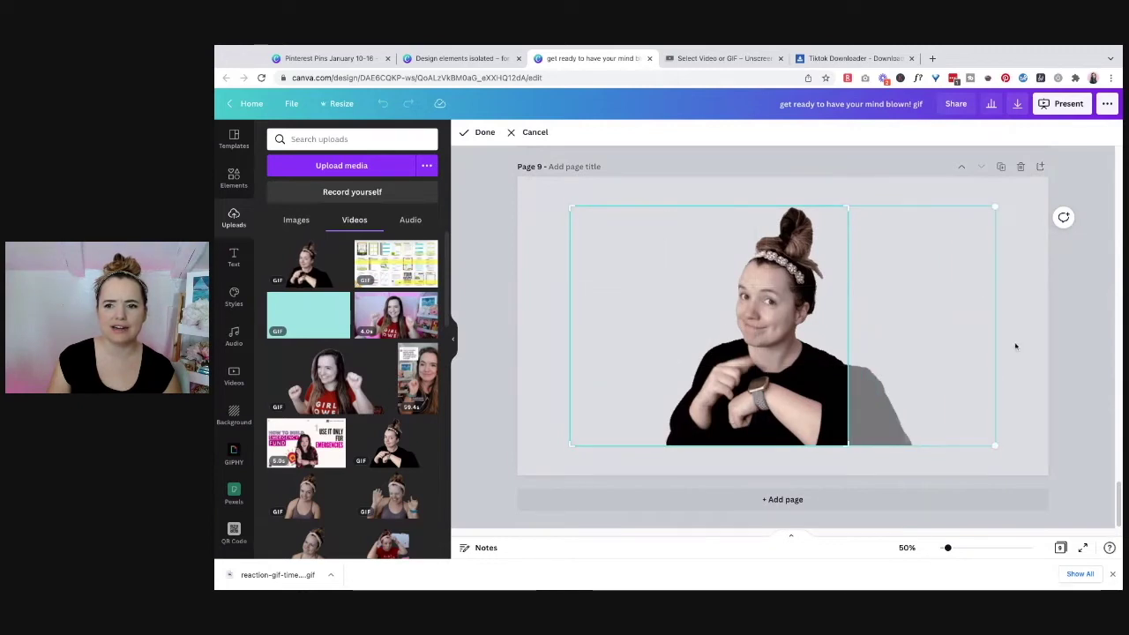
left_click_drag(570, 207, 663, 206)
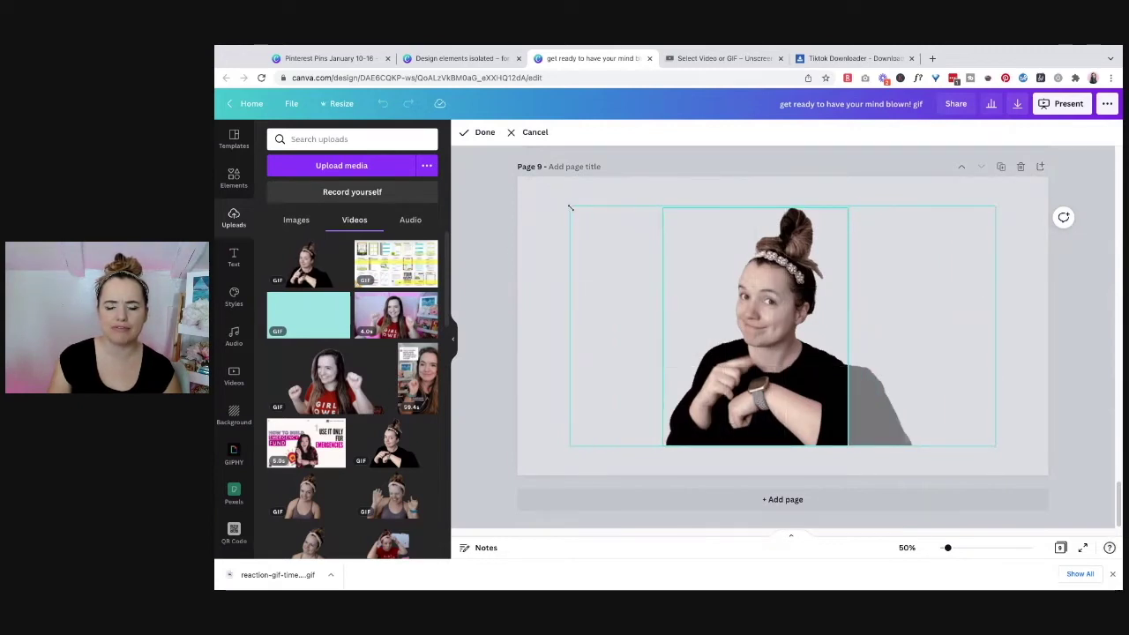
left_click(1035, 290)
left_click_drag(793, 327, 674, 356)
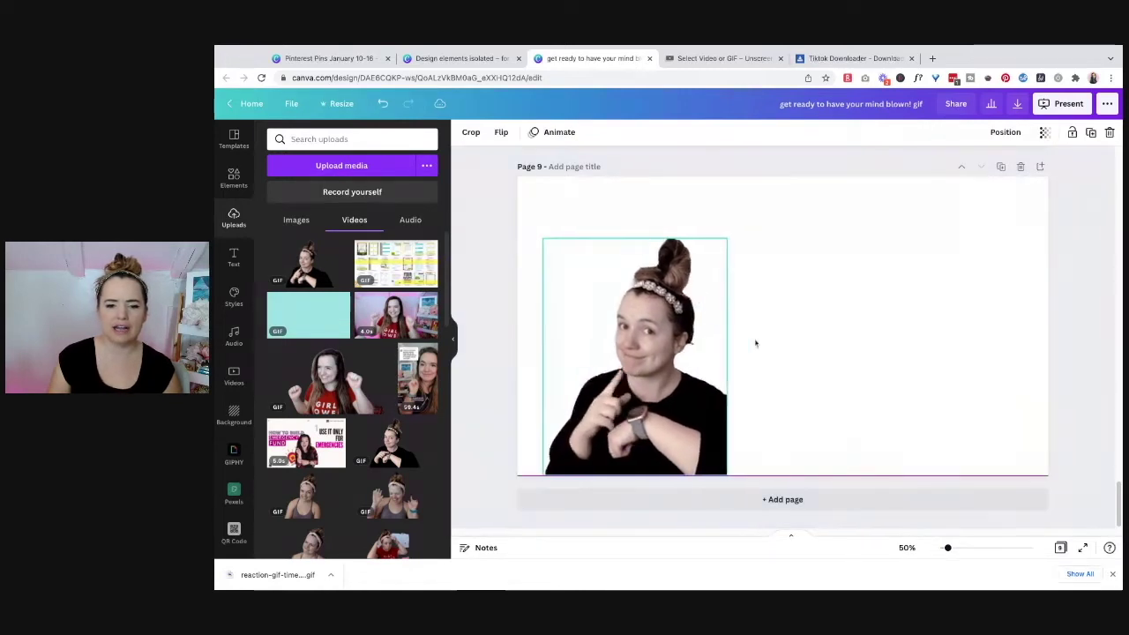
scroll(837, 247, "up", 7)
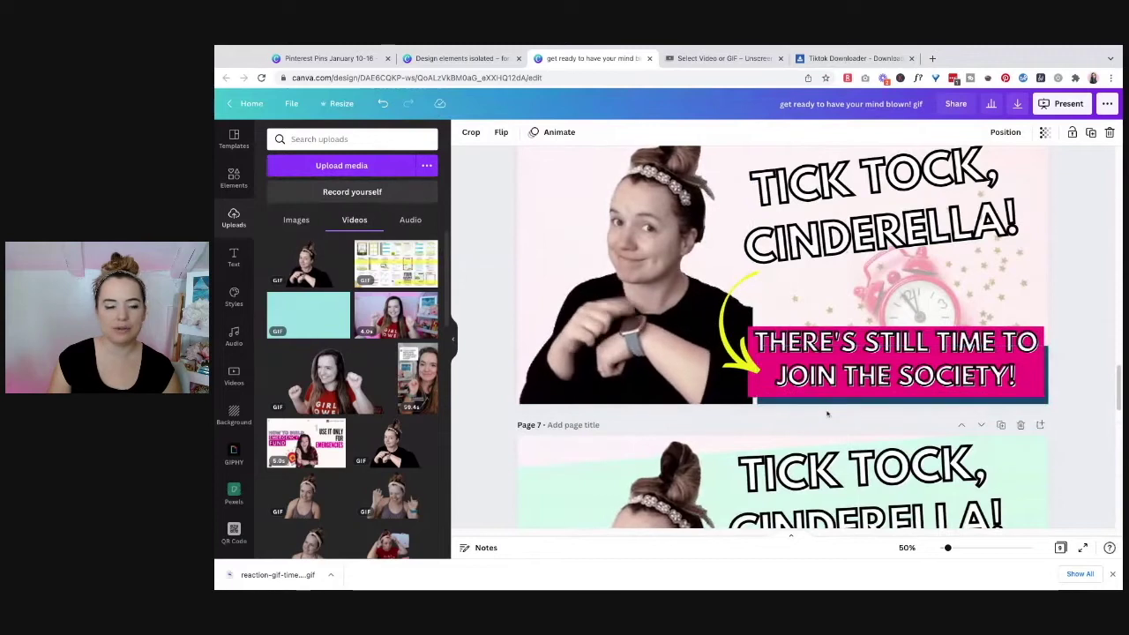
left_click(846, 393)
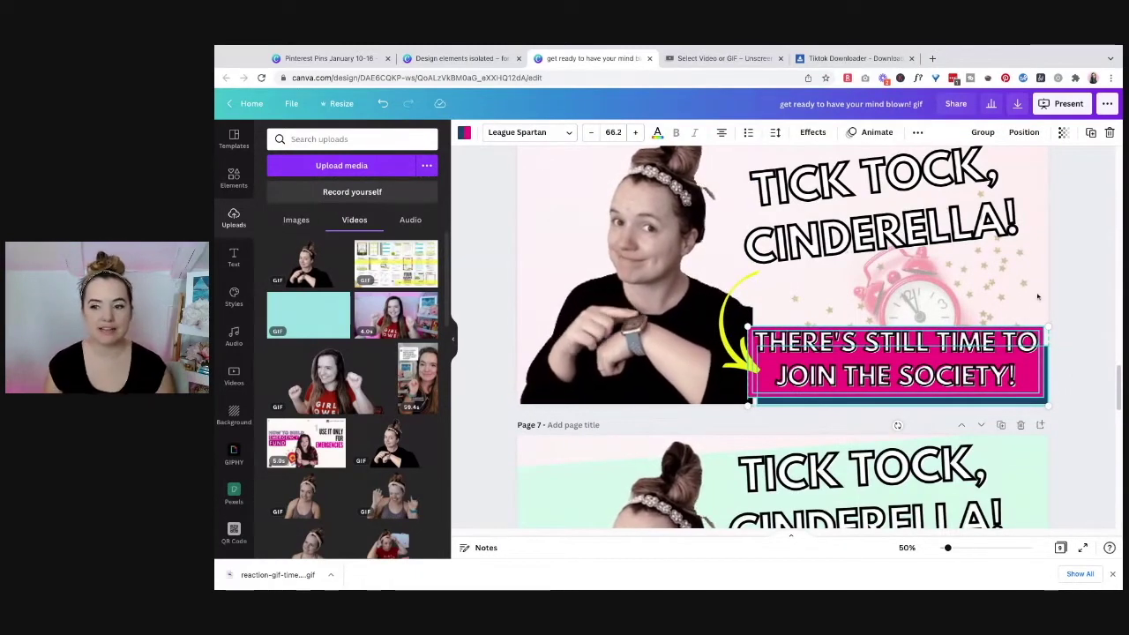
scroll(1037, 296, "up", 3)
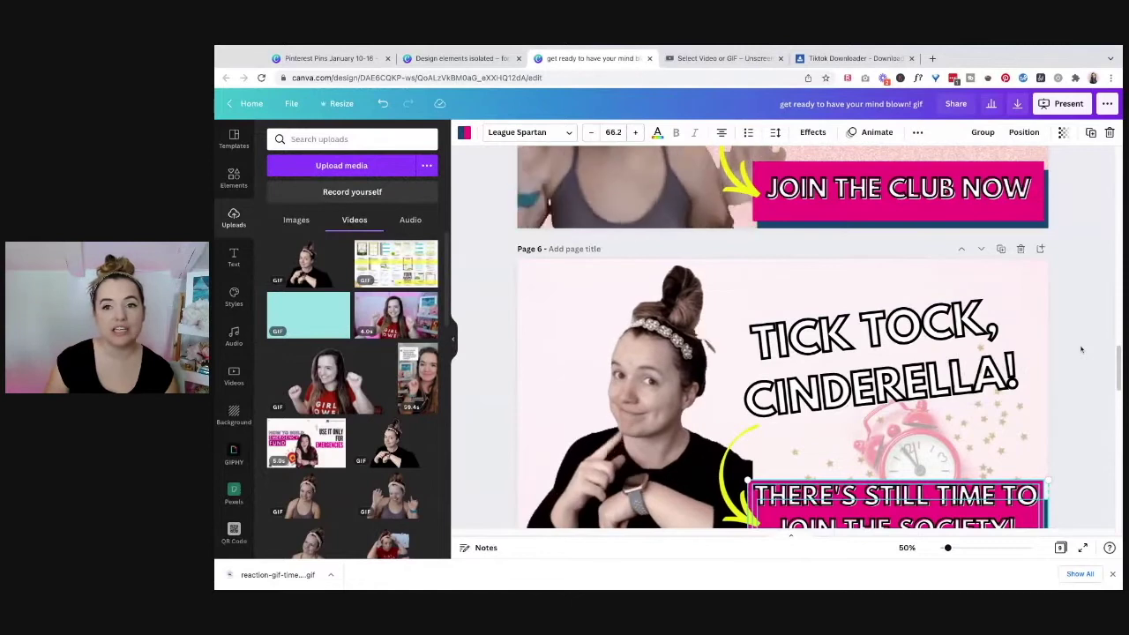
scroll(1079, 351, "down", 10)
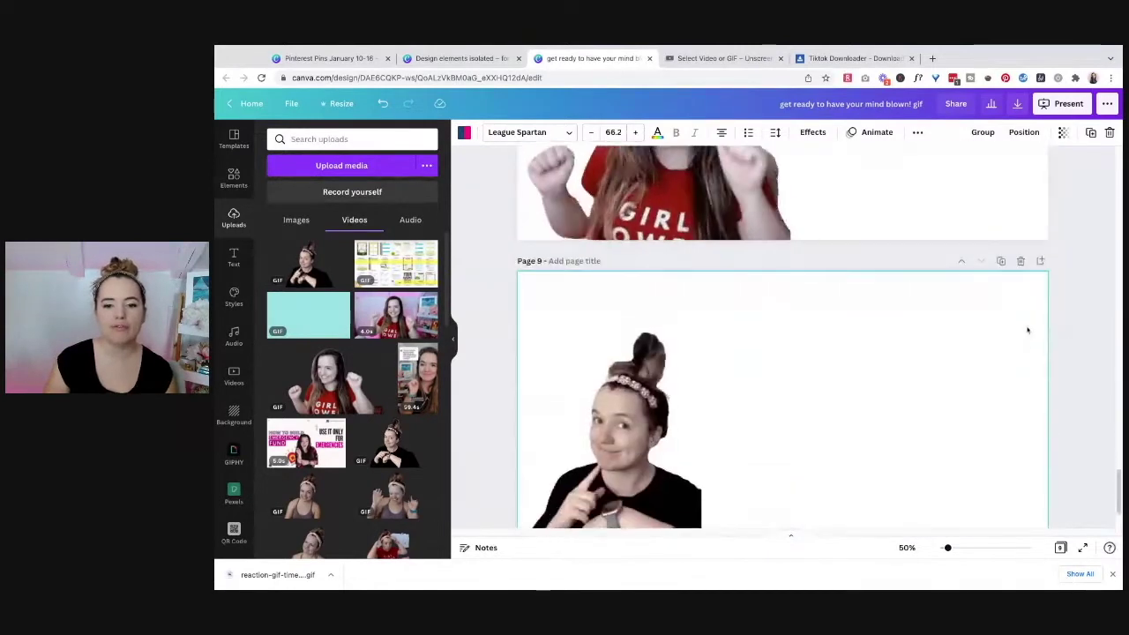
scroll(1027, 325, "down", 2)
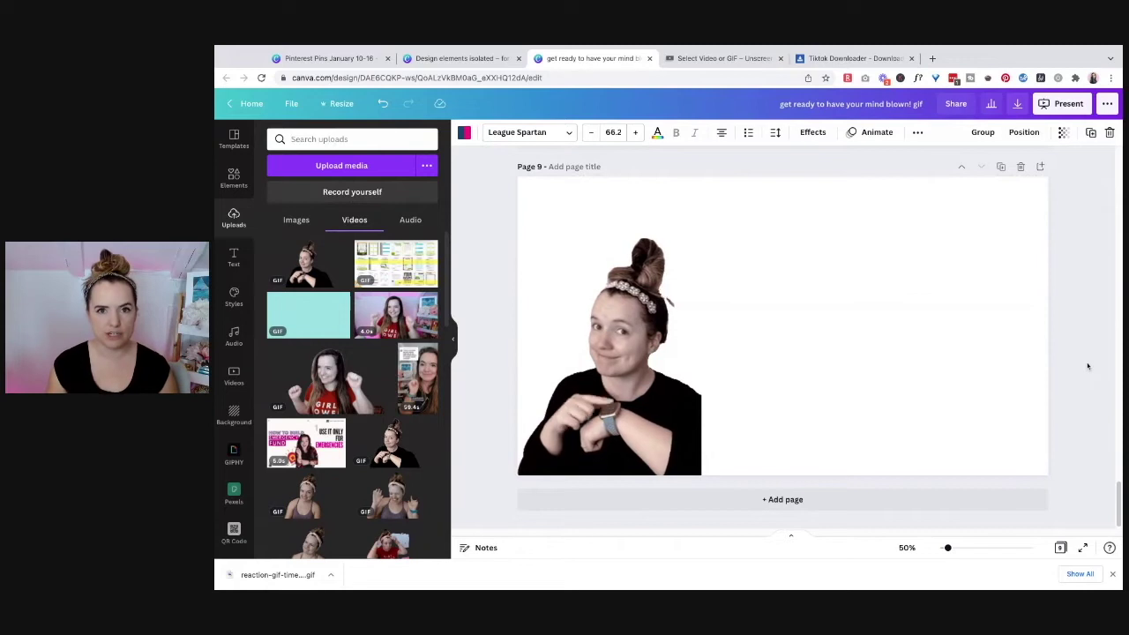
scroll(1071, 366, "up", 8)
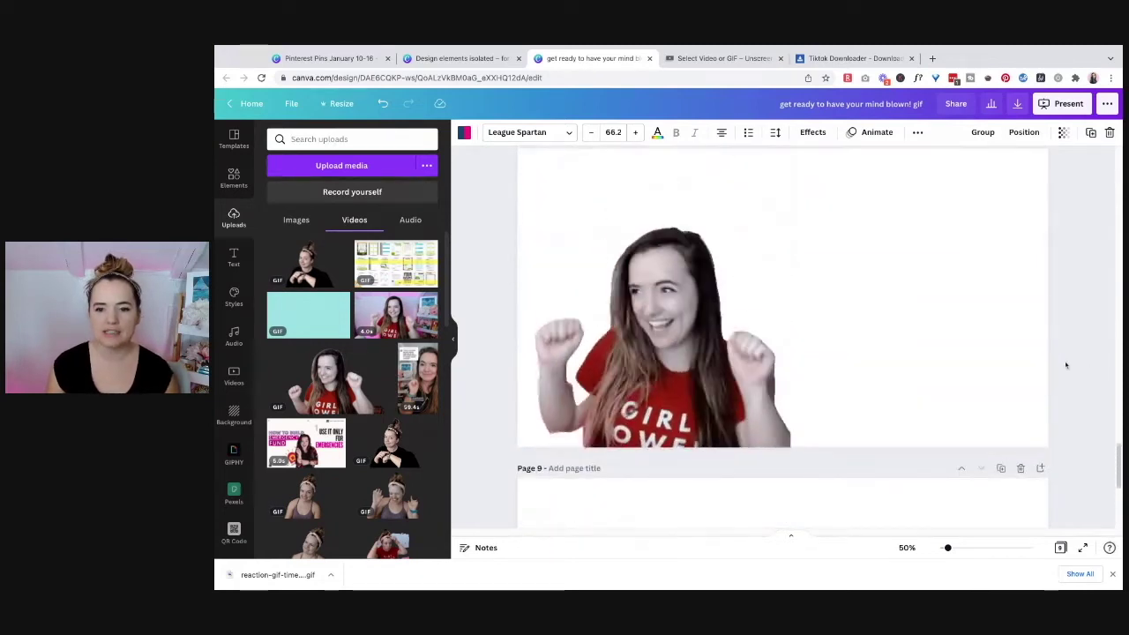
scroll(1063, 369, "up", 3)
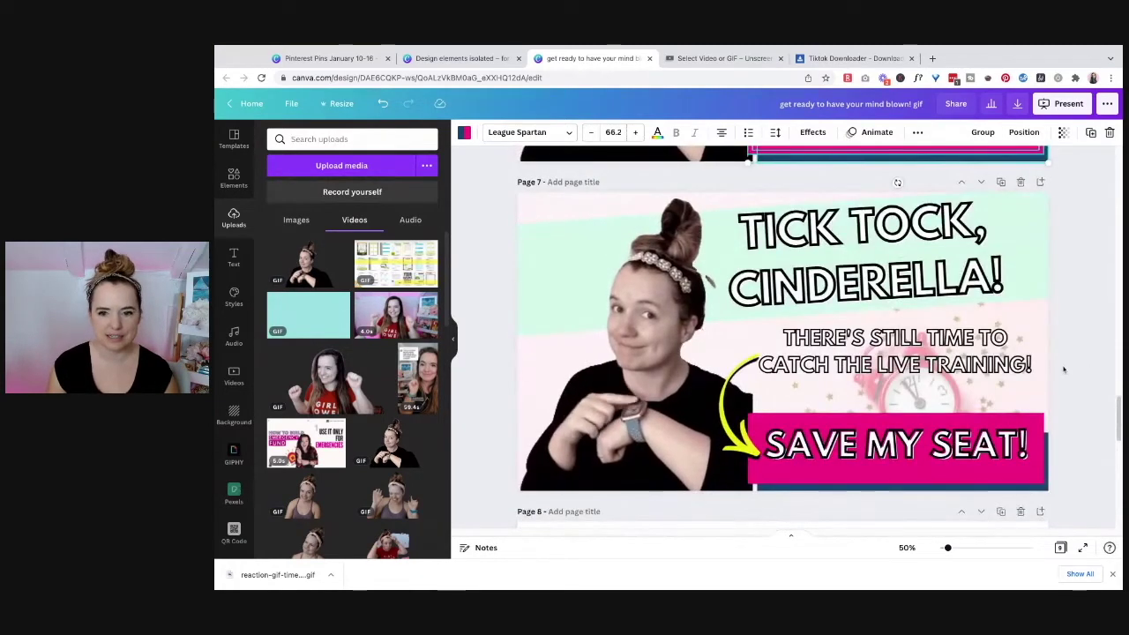
scroll(898, 181, "down", 10)
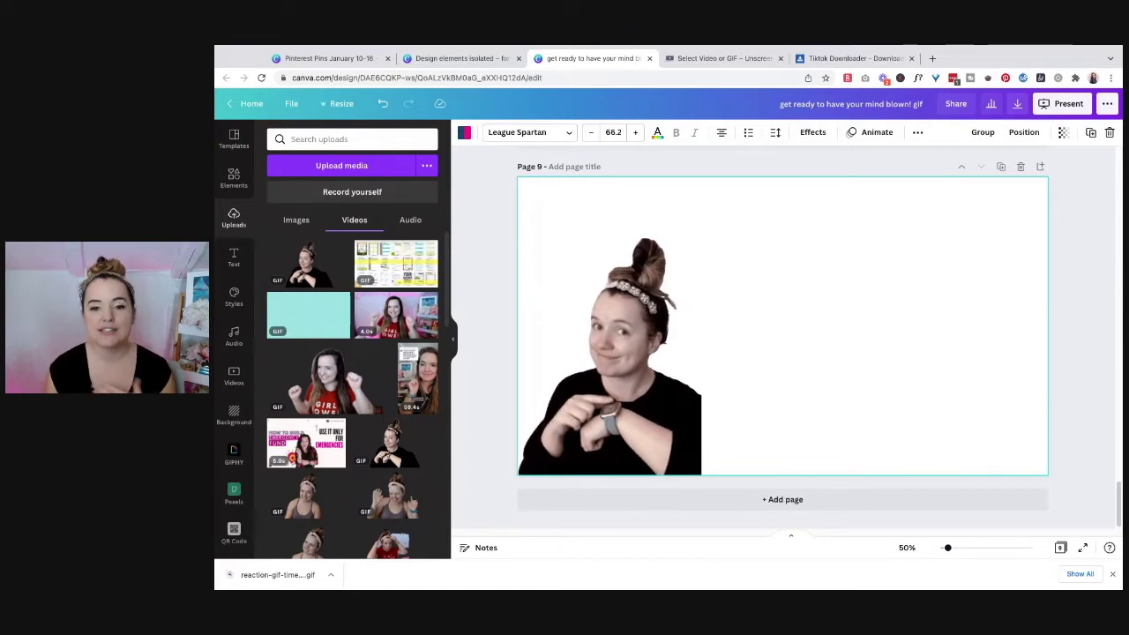
left_click(669, 384)
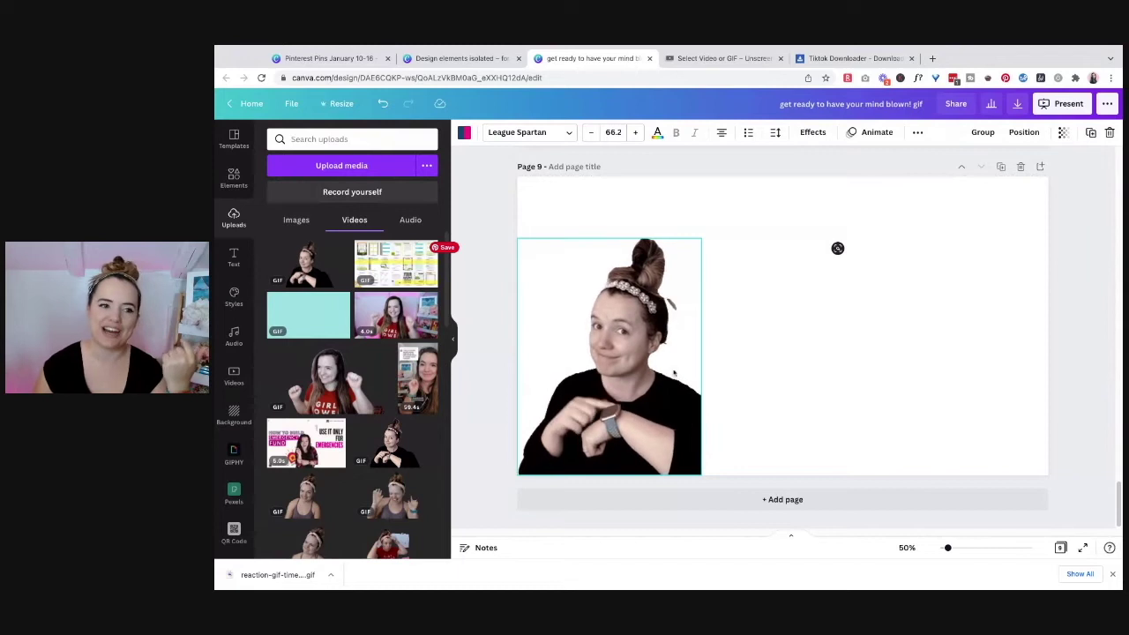
left_click(804, 355)
left_click(663, 361)
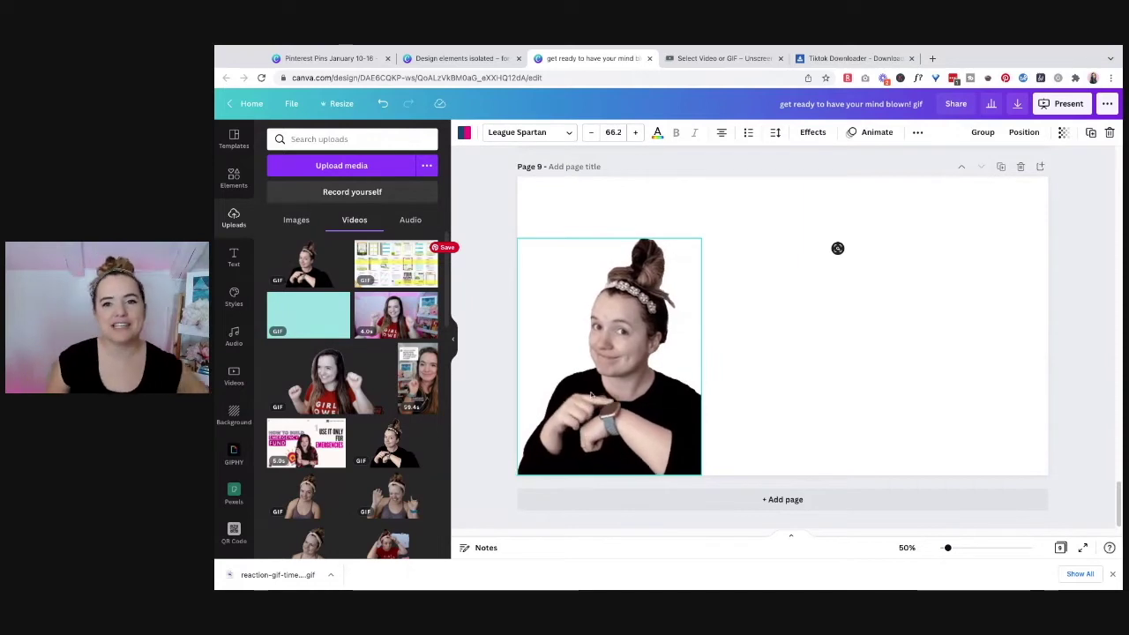
left_click(829, 341)
Close the TikTok Downloader tab and scroll the design back to page 6.
scroll(831, 350, "up", 10)
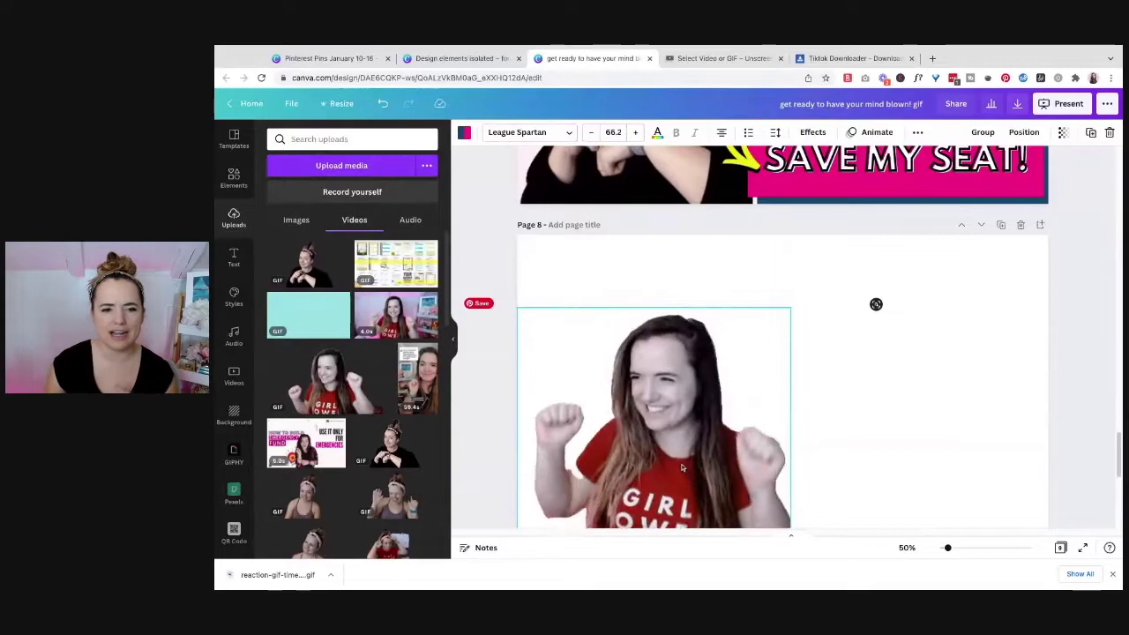
scroll(875, 304, "up", 3)
scroll(876, 304, "up", 15)
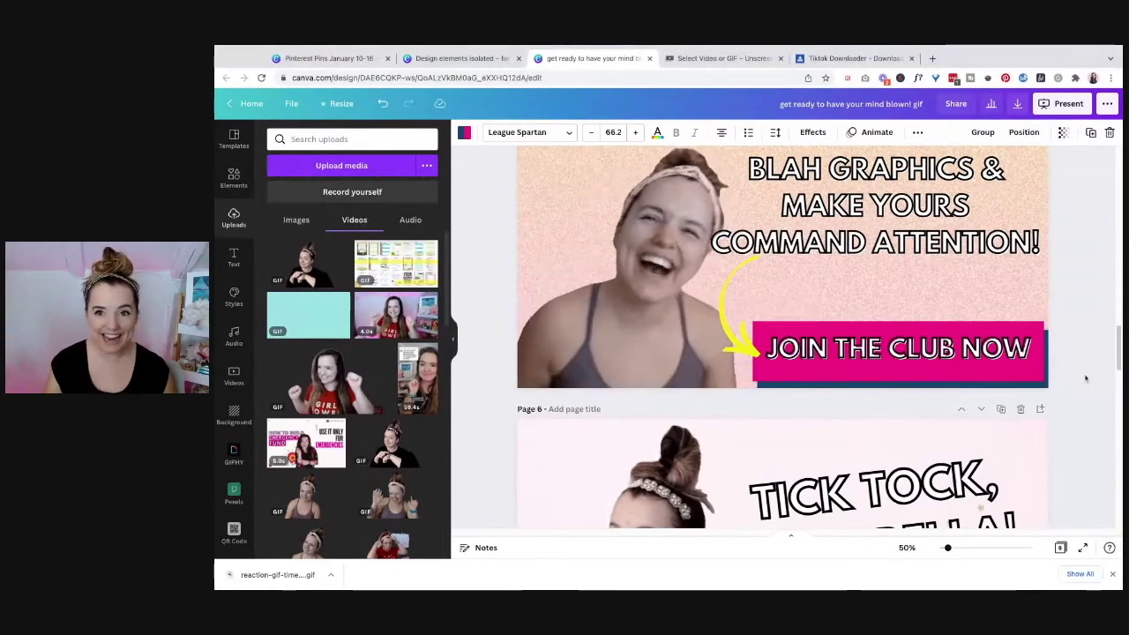
left_click(911, 58)
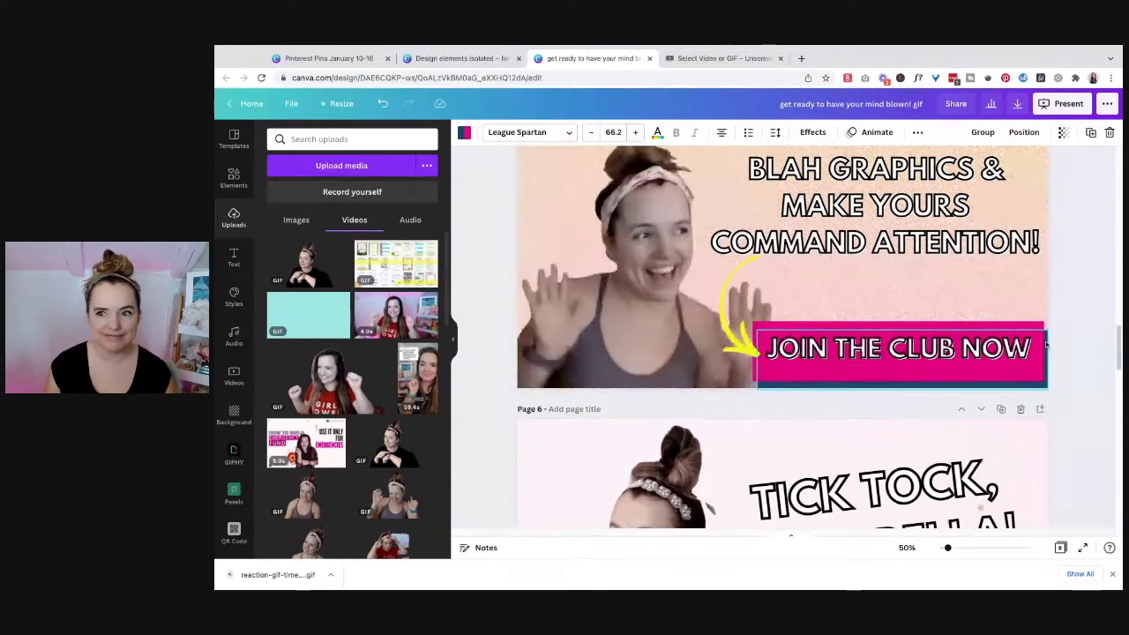
scroll(1047, 346, "down", 5)
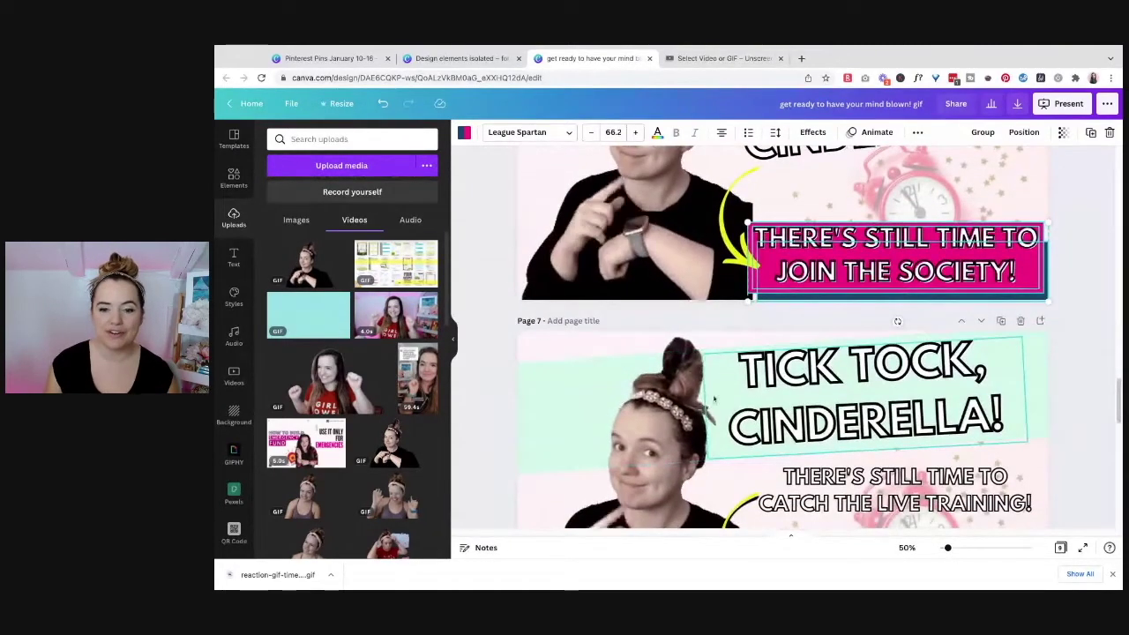
scroll(938, 374, "down", 5)
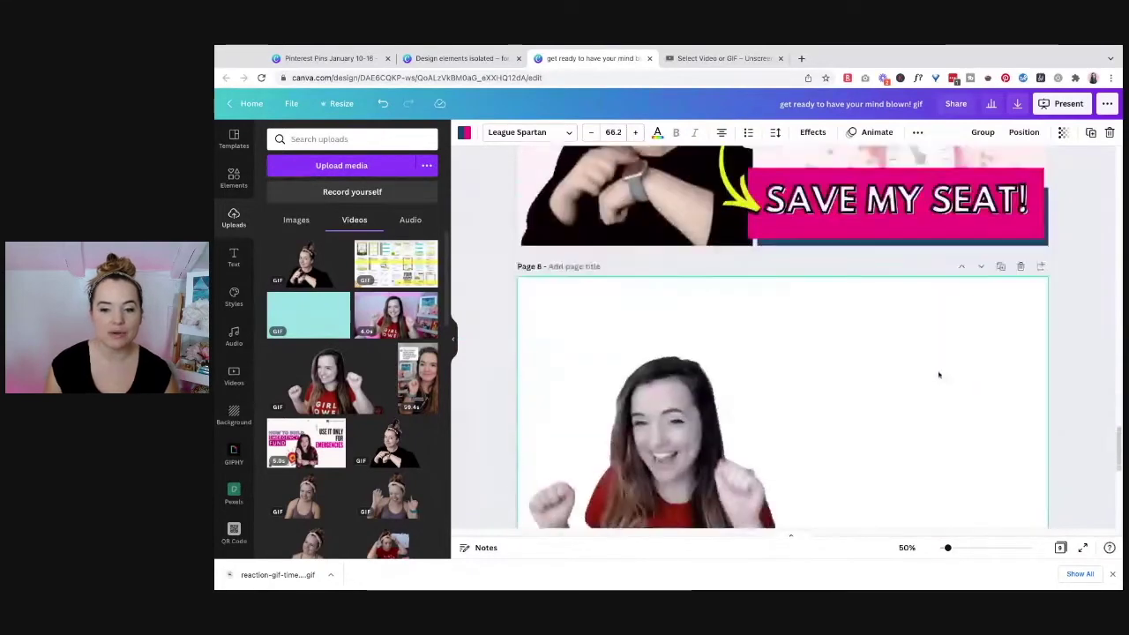
scroll(938, 375, "down", 5)
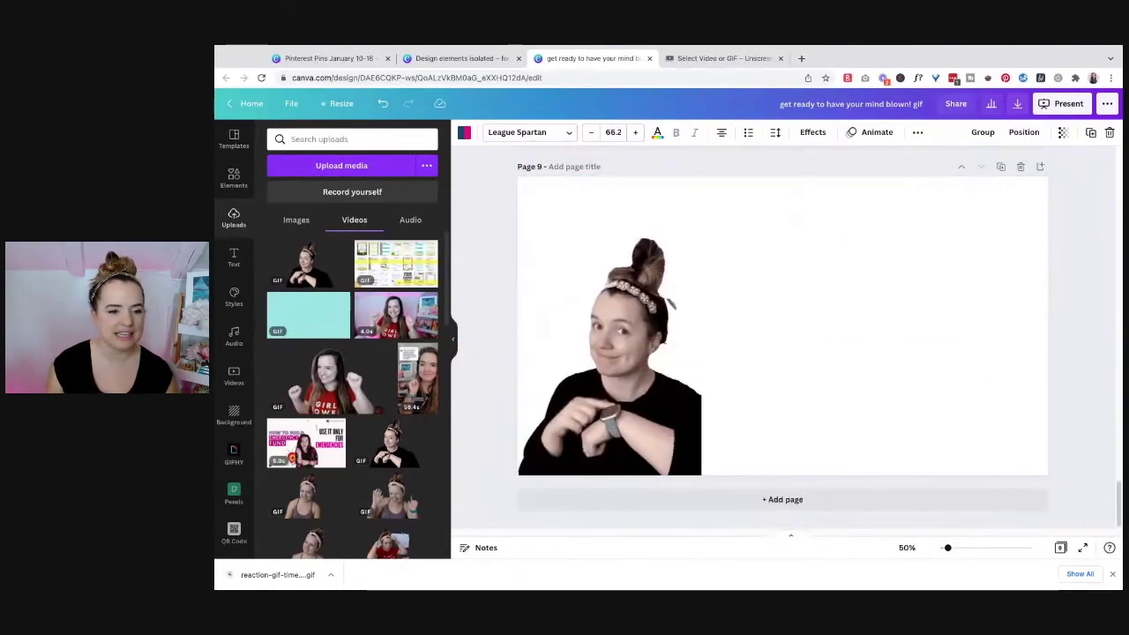
scroll(1091, 417, "up", 10)
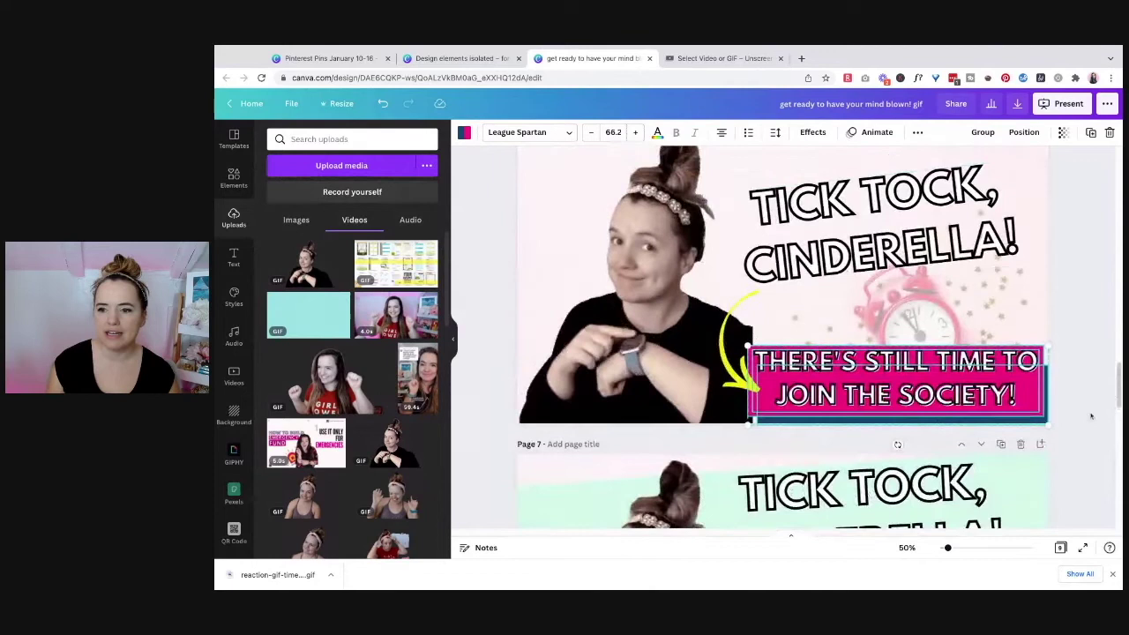
Copy page 6's heading, arrow and pink banner onto page 9 and enlarge the presenter GIF.
left_click_drag(1091, 416, 845, 243)
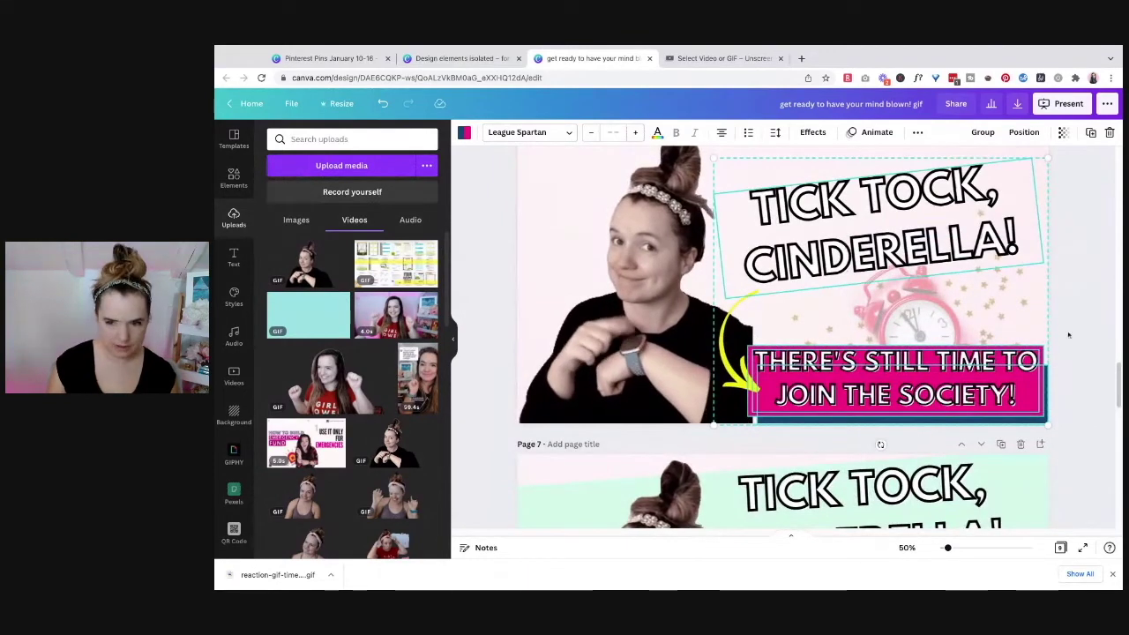
left_click_drag(1073, 394, 770, 240)
key("ctrl+c")
scroll(784, 282, "down", 10)
key("ctrl+v")
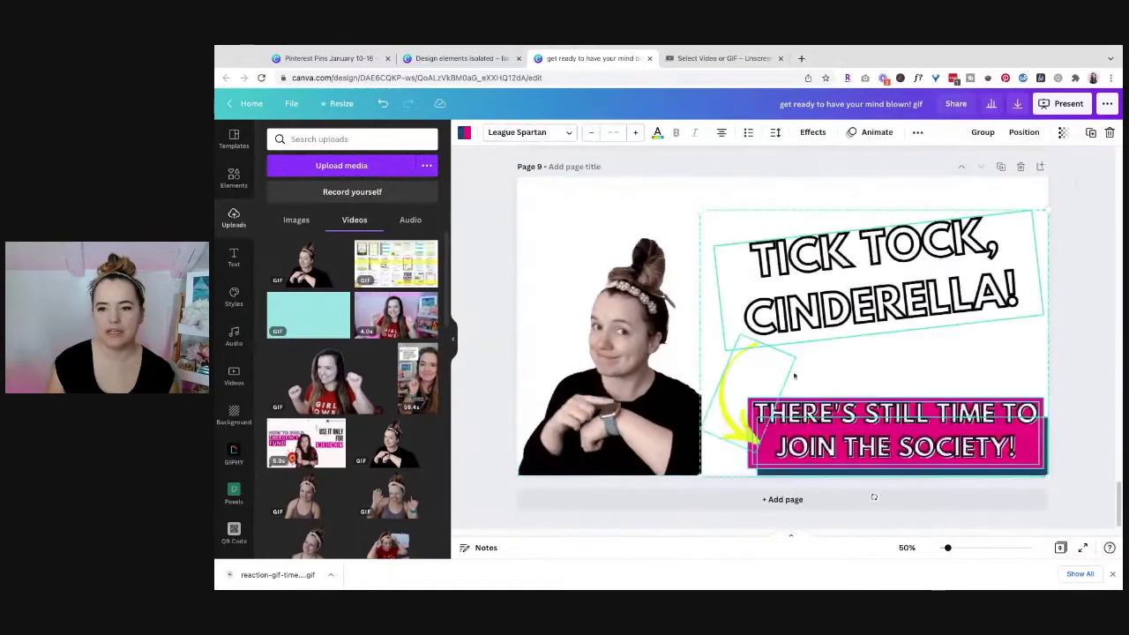
left_click(553, 261)
left_click_drag(700, 239, 746, 182)
Retype the heading as 'GRAB THE FREEBIE' and the banner as 'I'M SO IN!', enlarging its text.
left_click(876, 275)
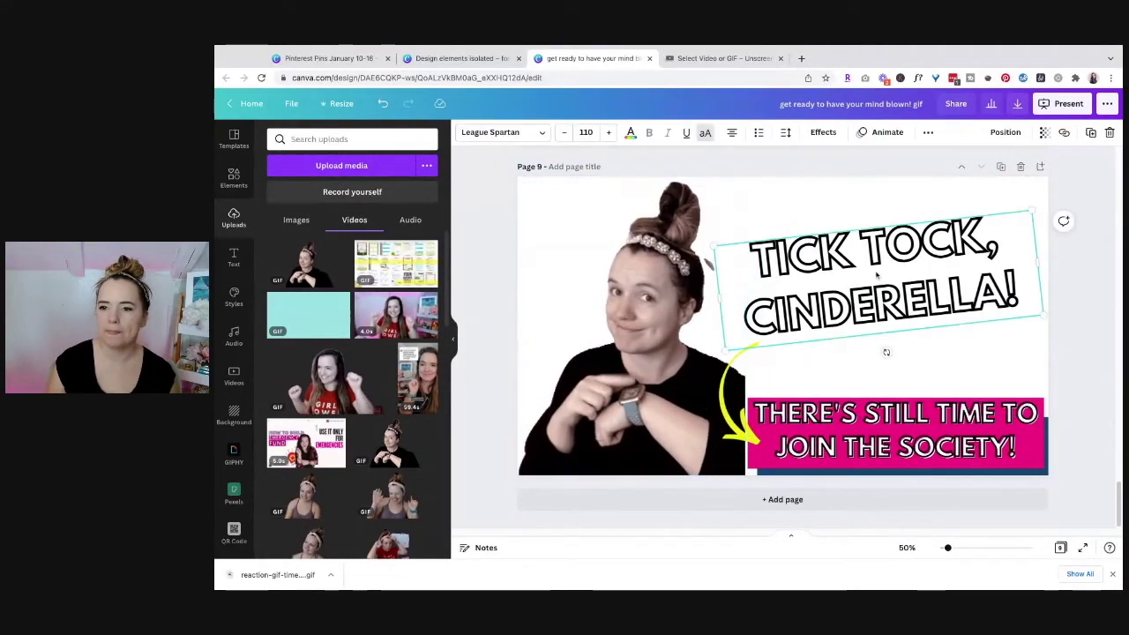
key("ctrl+a")
type("GR")
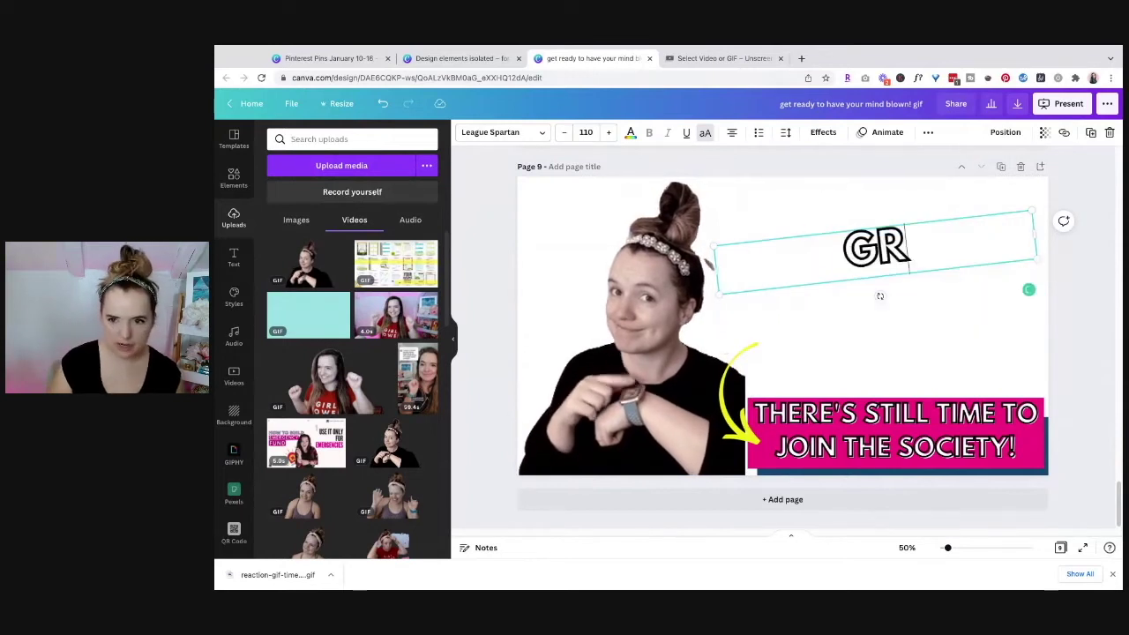
type("AB THE FREEBIE")
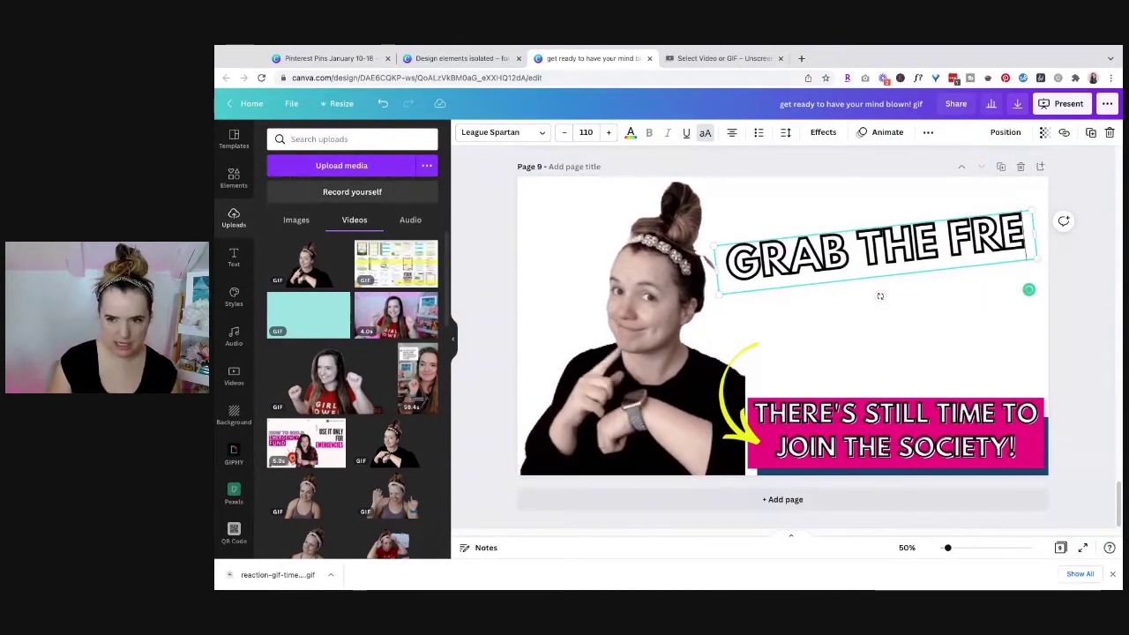
double_click(881, 434)
type("I'M SO IN!")
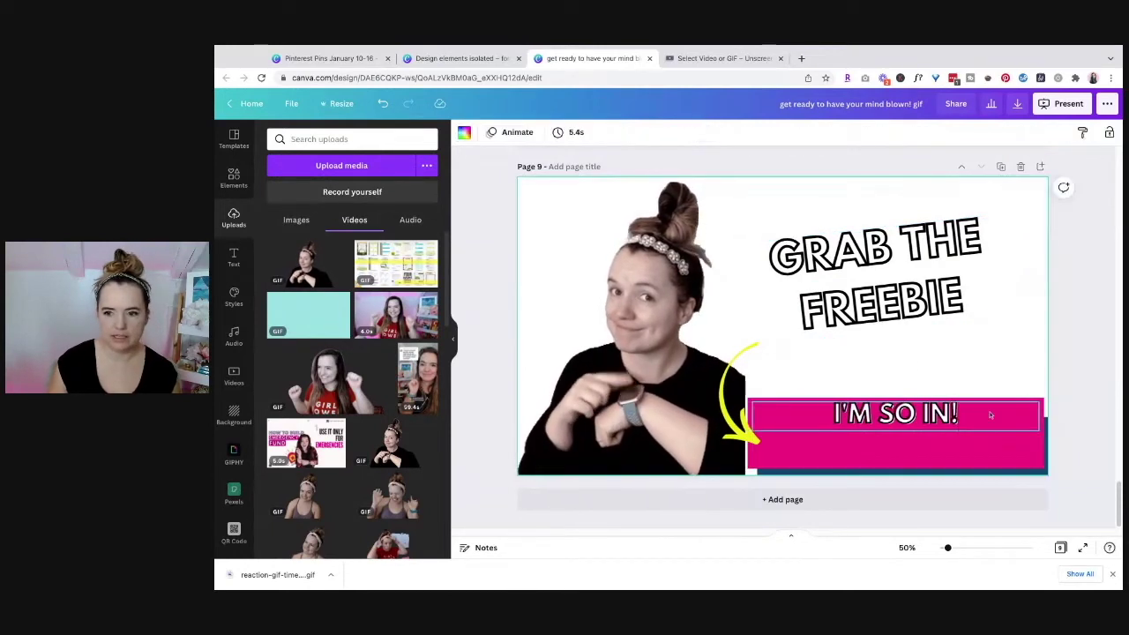
left_click_drag(1042, 414, 1045, 462)
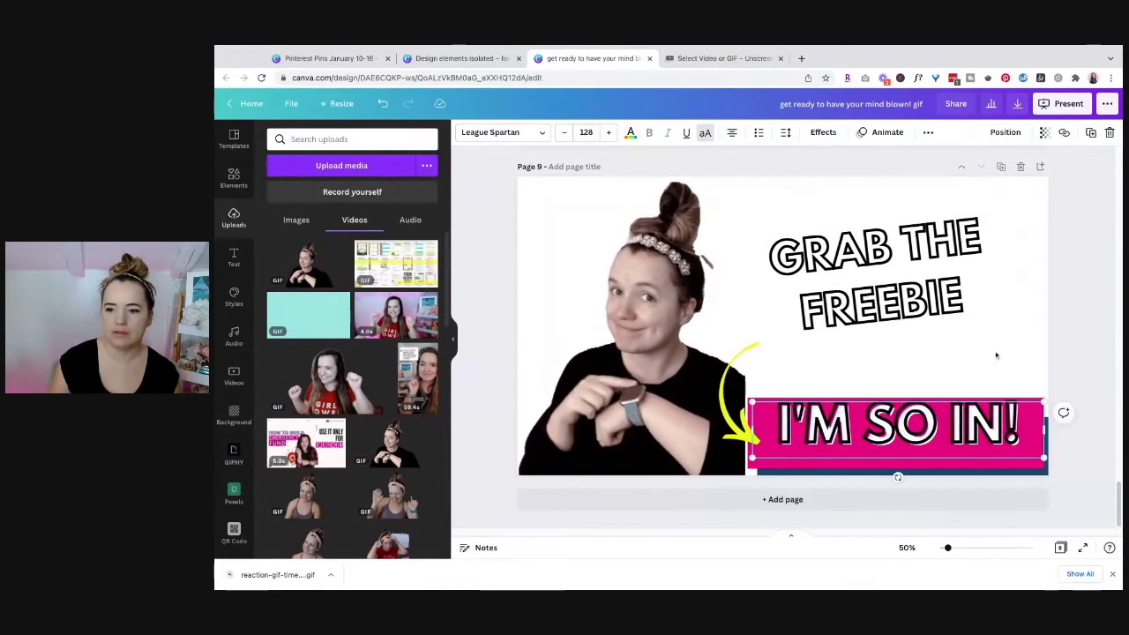
left_click(882, 339)
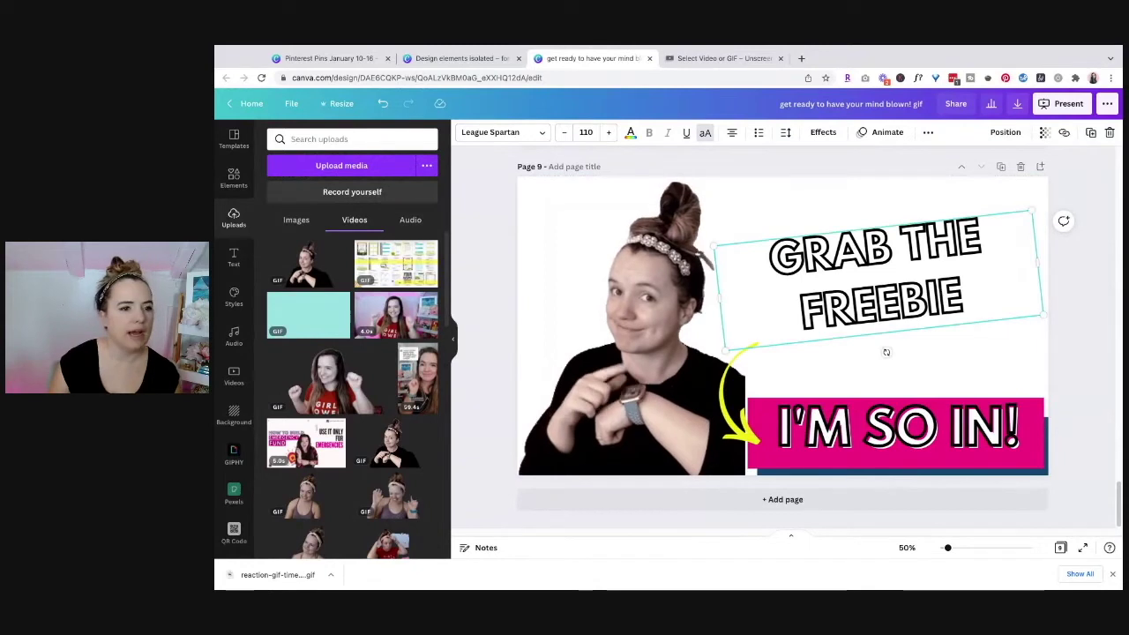
Search Elements for 'background' and set the pink polygon image as page 9's background.
left_click(234, 179)
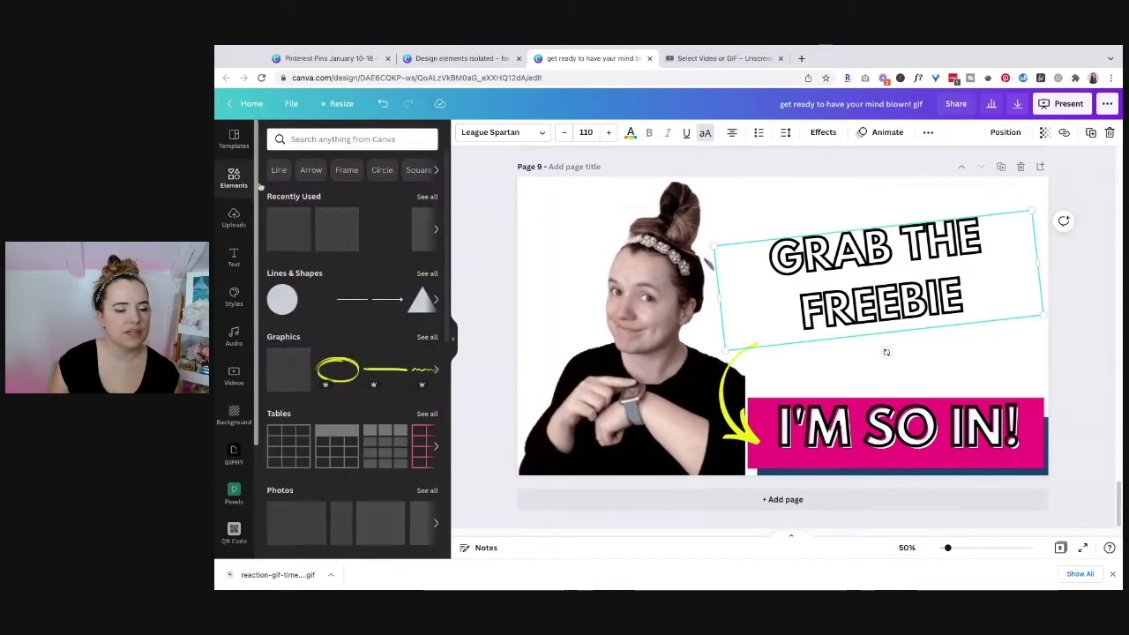
scroll(381, 362, "down", 2)
scroll(381, 361, "down", 5)
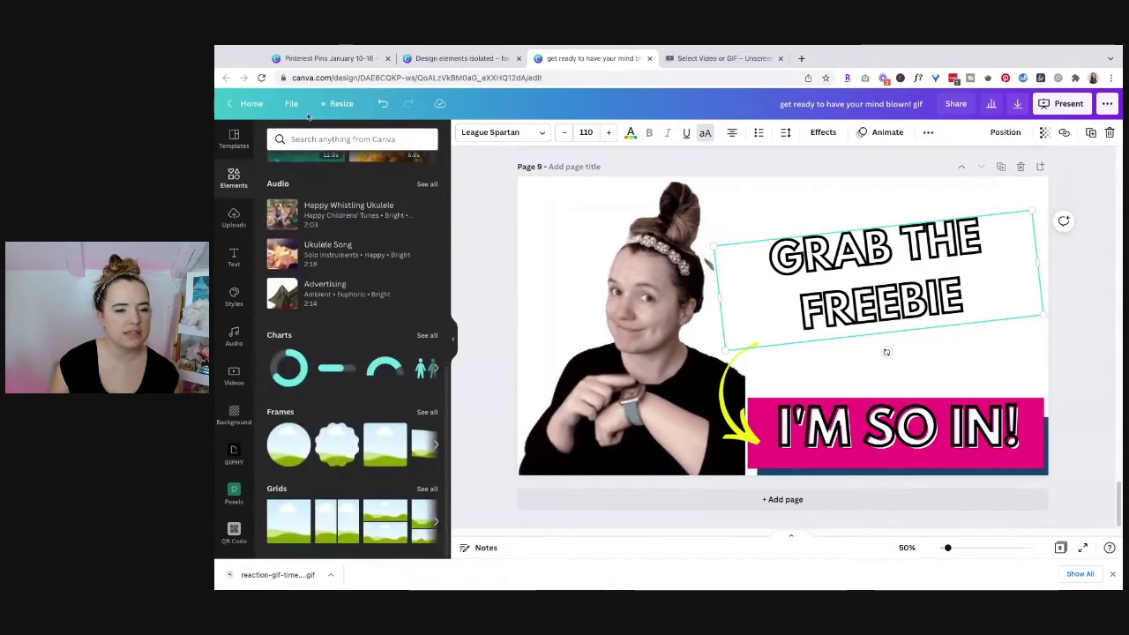
left_click(318, 141)
type("background")
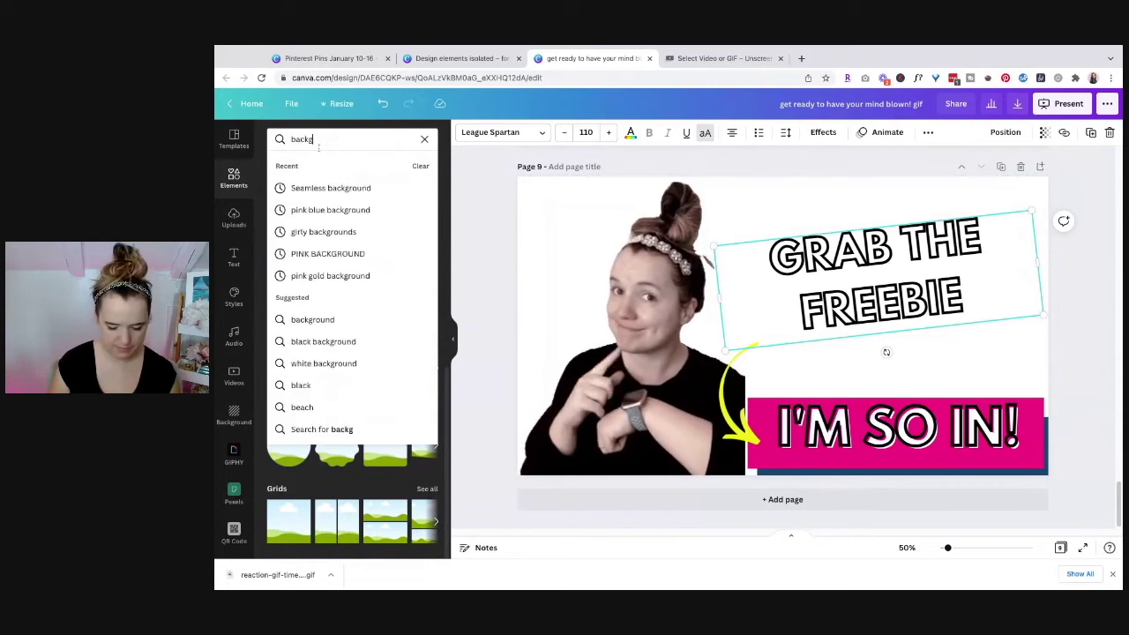
key("Return")
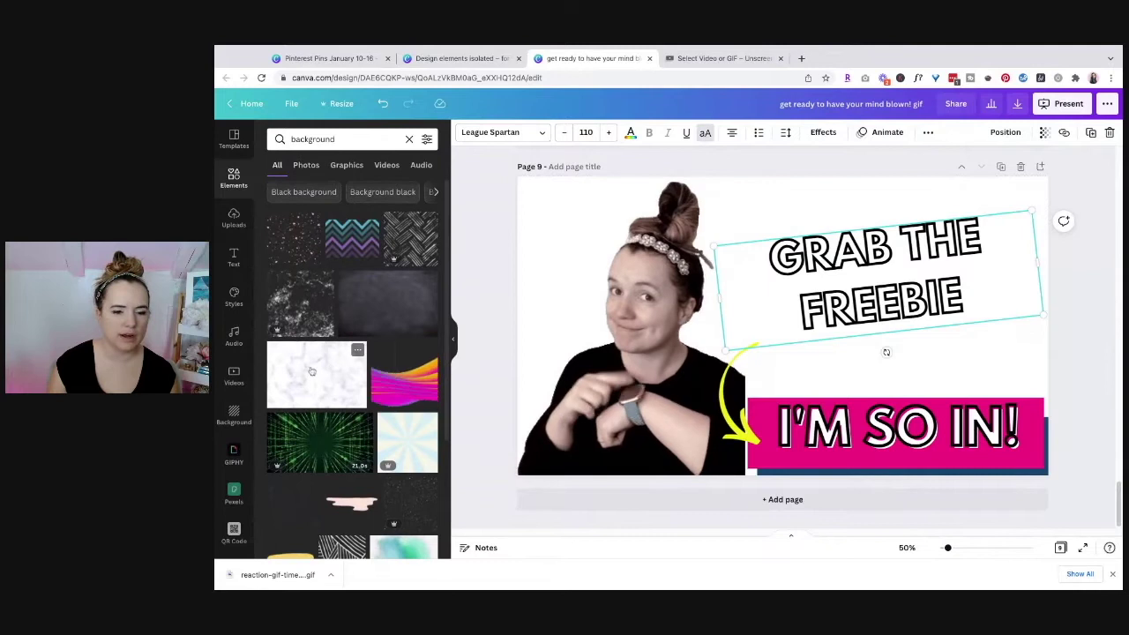
scroll(401, 376, "down", 2)
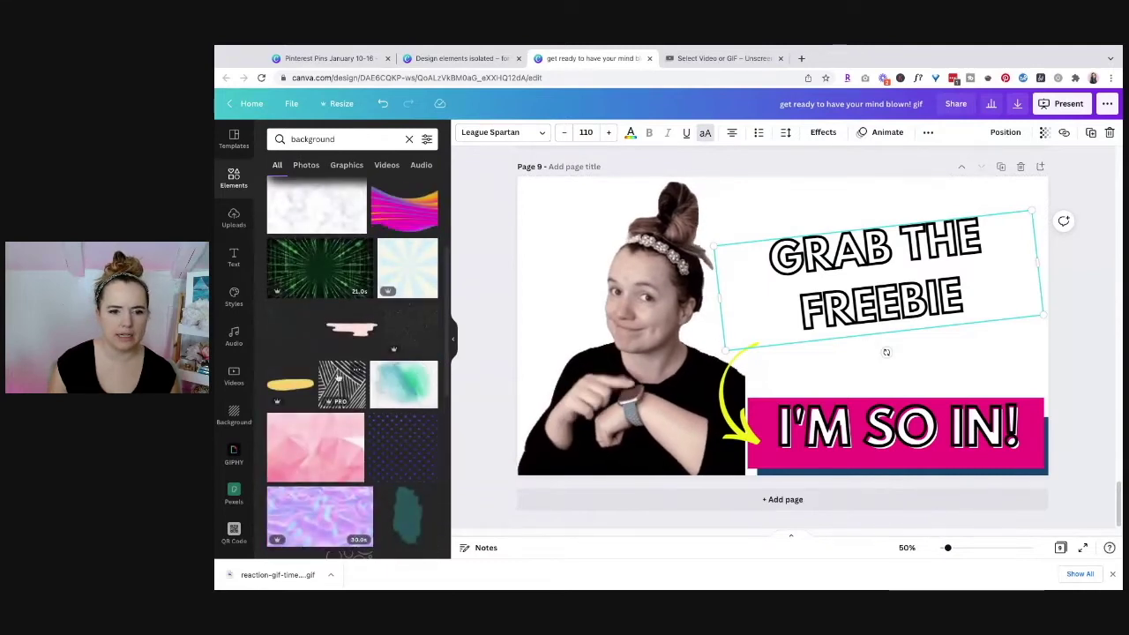
left_click(338, 378)
key("ctrl+z")
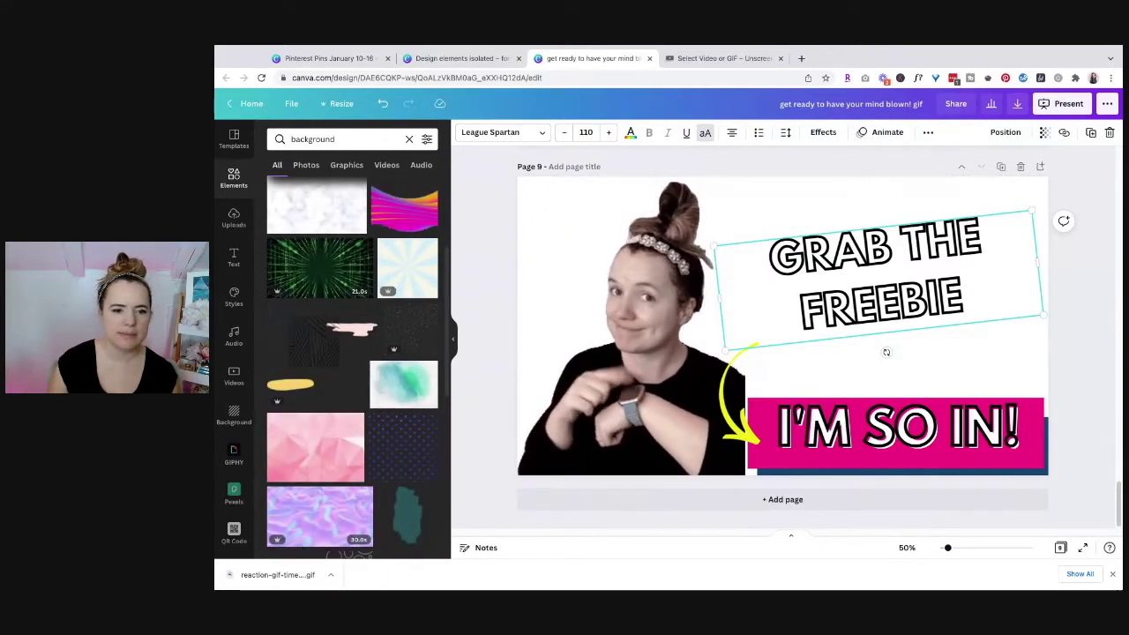
left_click_drag(314, 447, 564, 229)
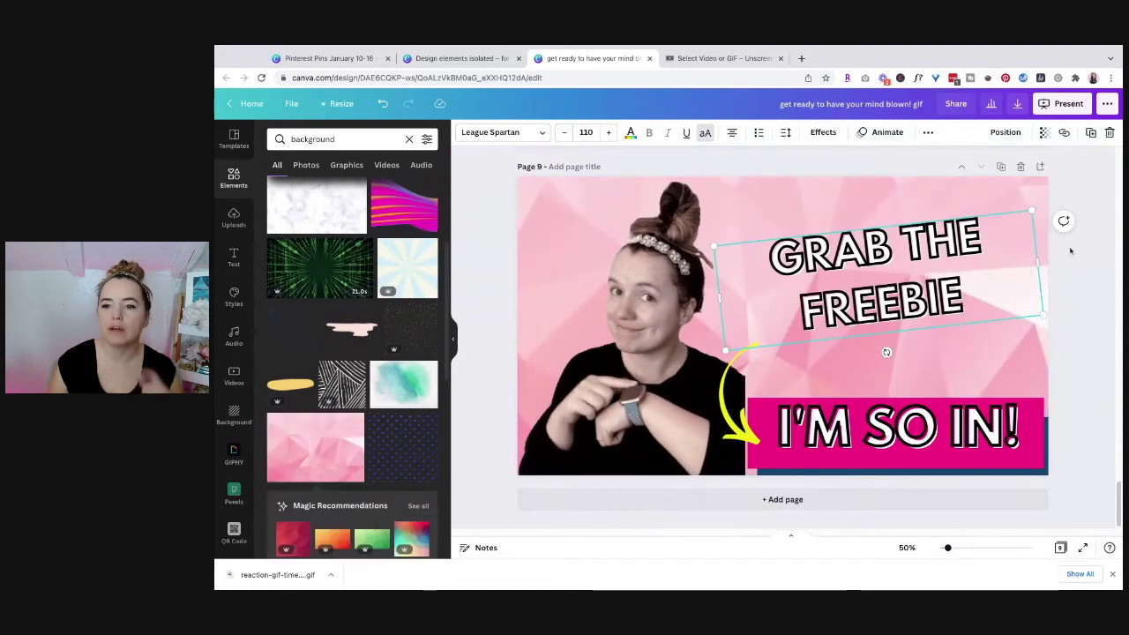
Nudge the GRAB THE FREEBIE title left and down into place.
key("shift+Left")
key("shift+Left")
key("shift+Down")
key("shift+Down")
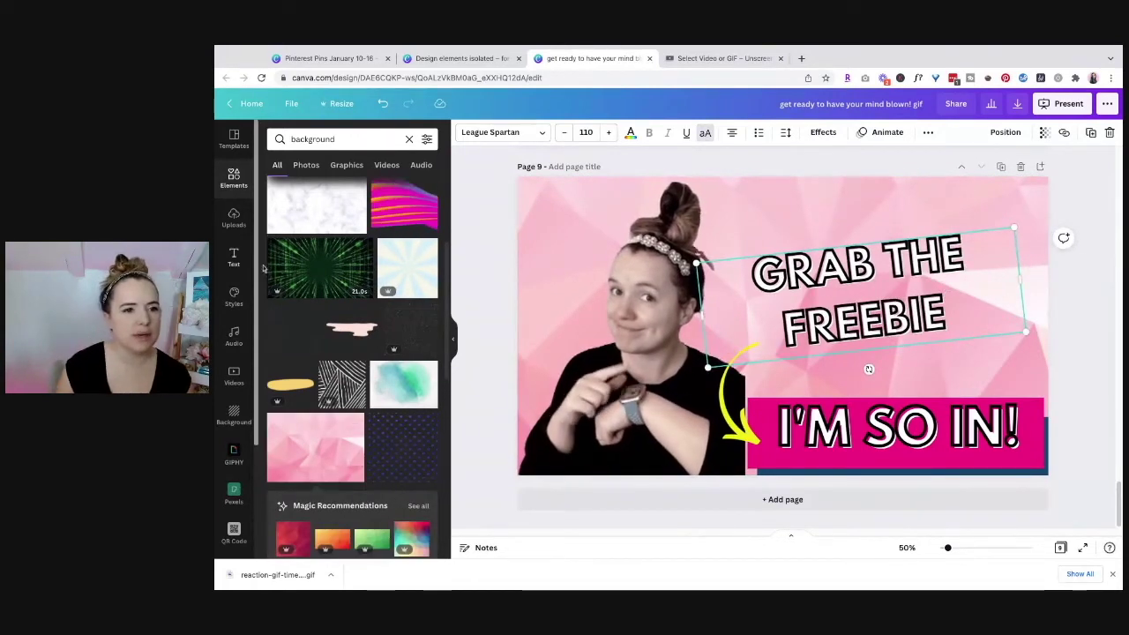
left_click(233, 176)
Add the devices mockup from uploaded images, resizing and placing it below the raised title.
left_click(233, 216)
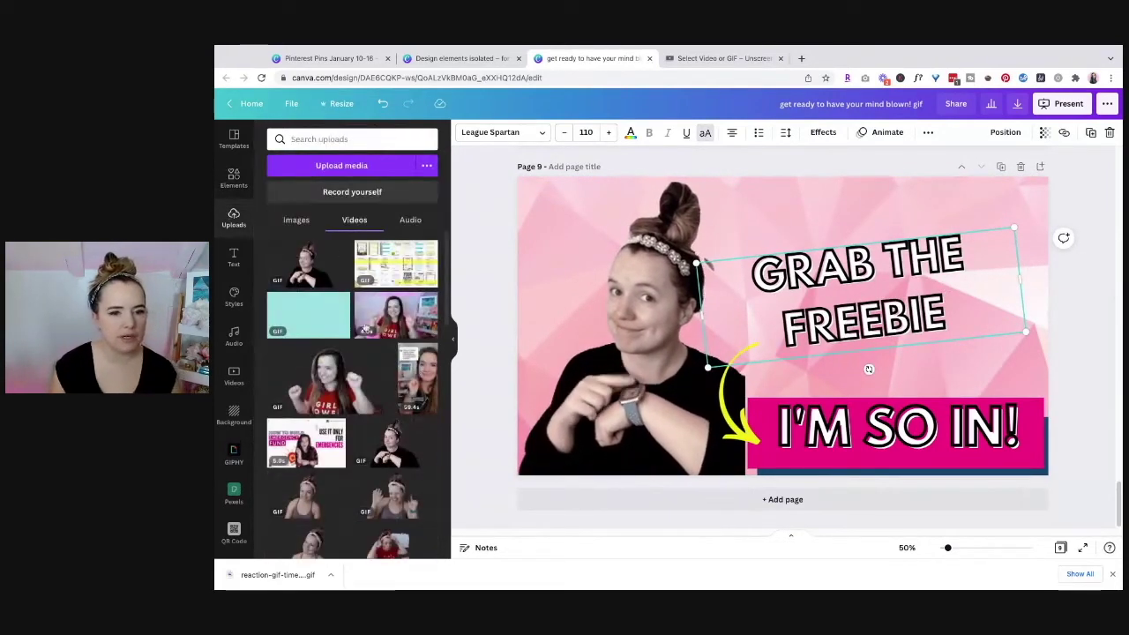
left_click(295, 219)
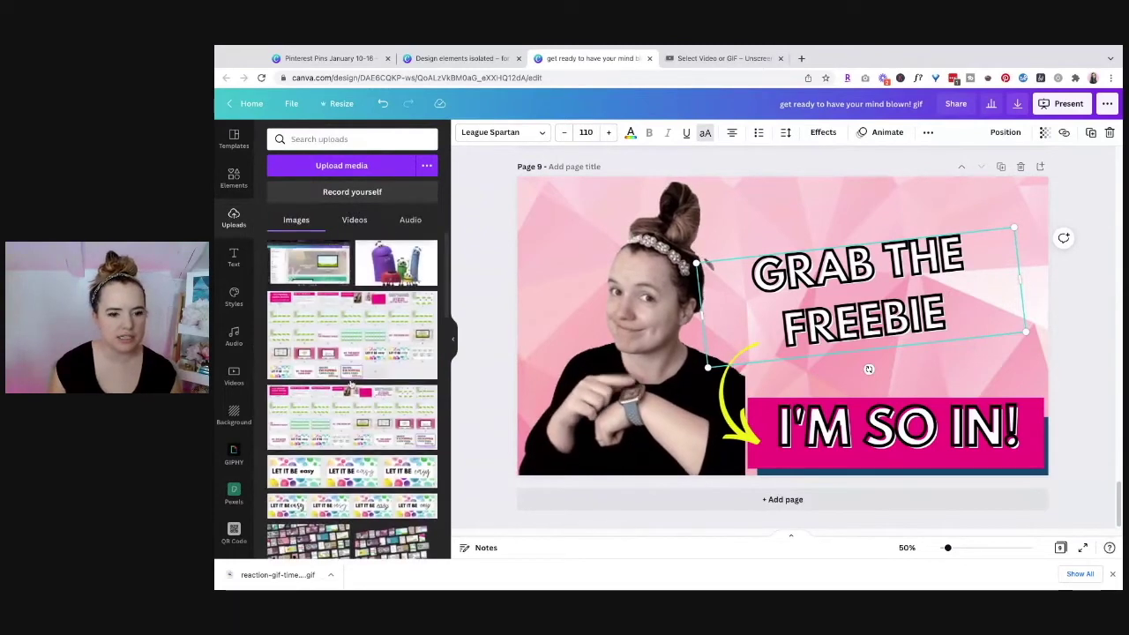
scroll(383, 384, "down", 5)
scroll(383, 385, "down", 2)
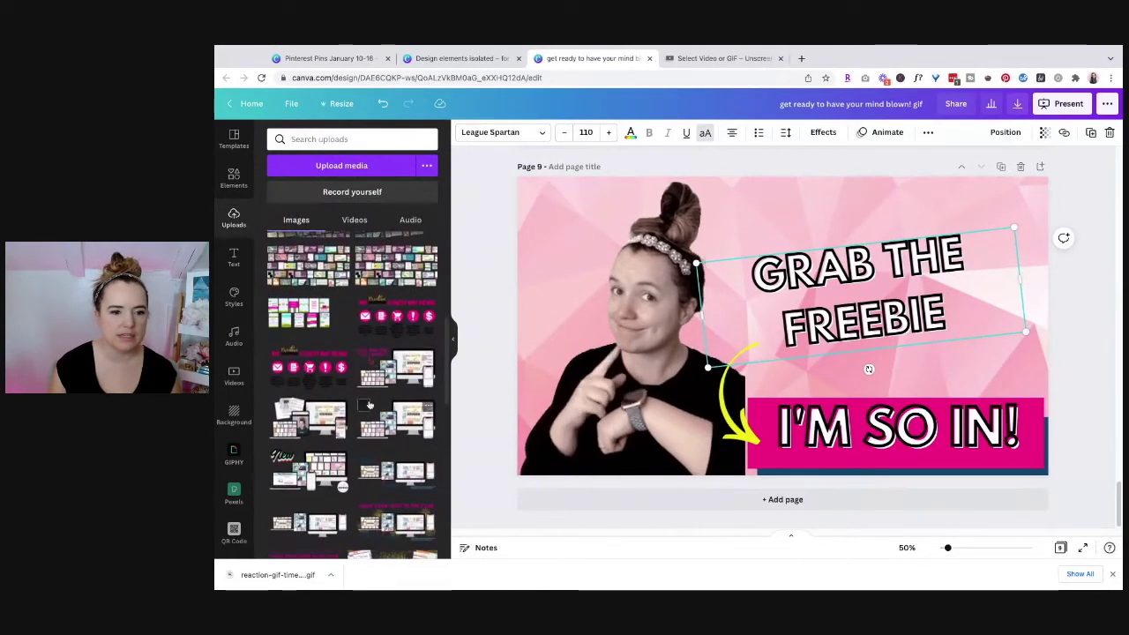
left_click(396, 419)
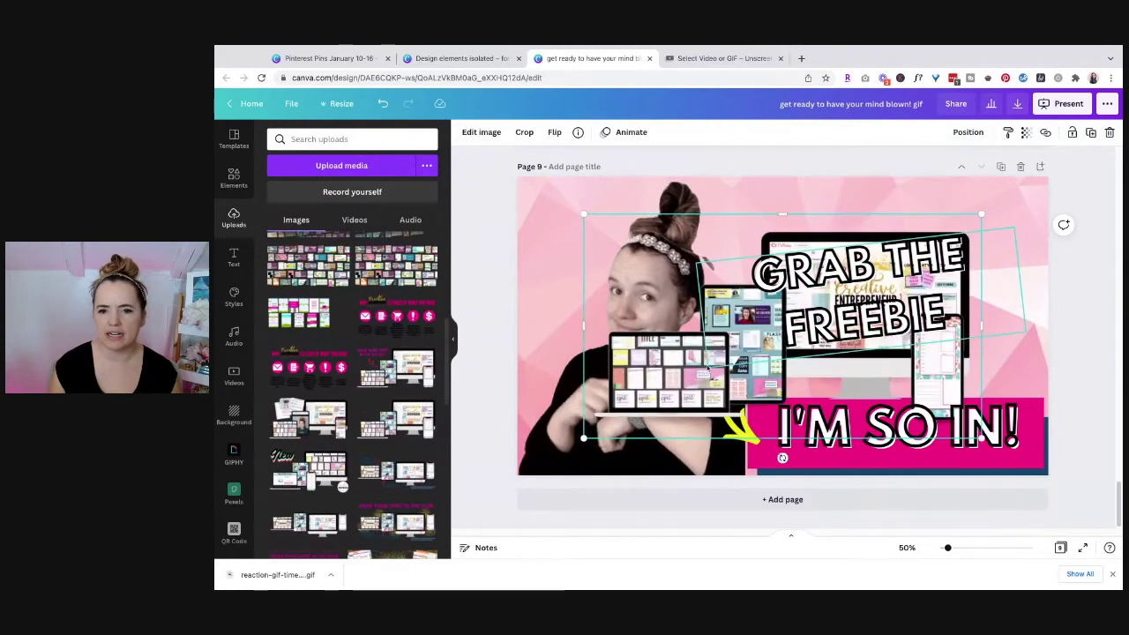
left_click_drag(662, 259, 748, 311)
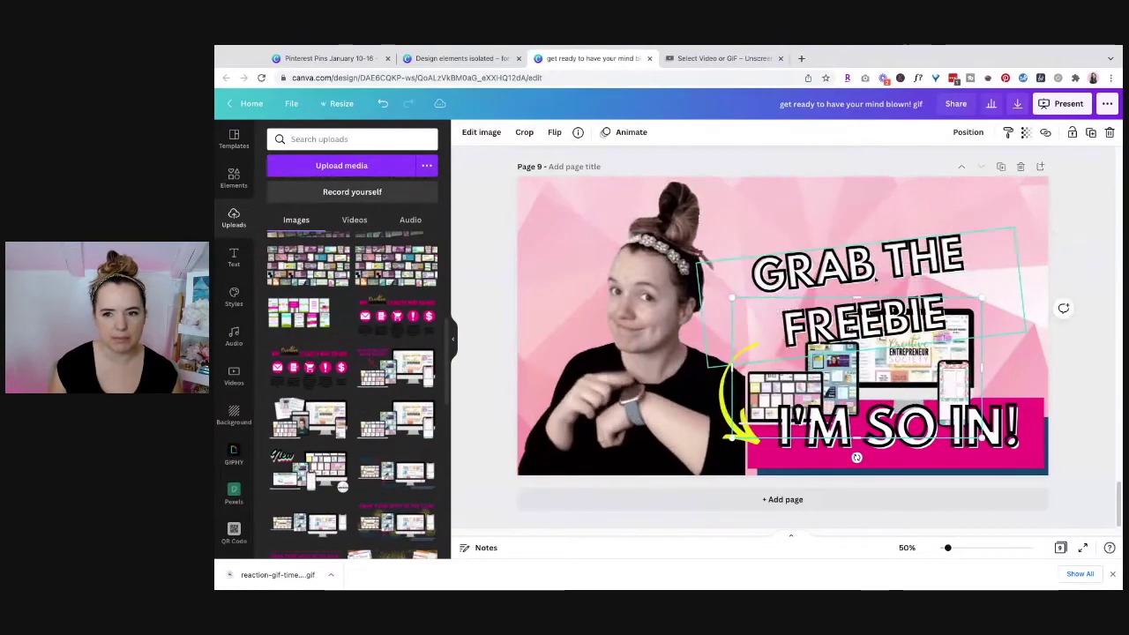
left_click(875, 331)
left_click_drag(875, 332, 875, 279)
left_click_drag(882, 352, 928, 322)
Widen GRAB THE FREEBIE onto one line, shrink it to 99.6, and nudge the mockup.
left_click(888, 239)
left_click_drag(887, 239, 881, 234)
left_click_drag(1005, 227, 1075, 189)
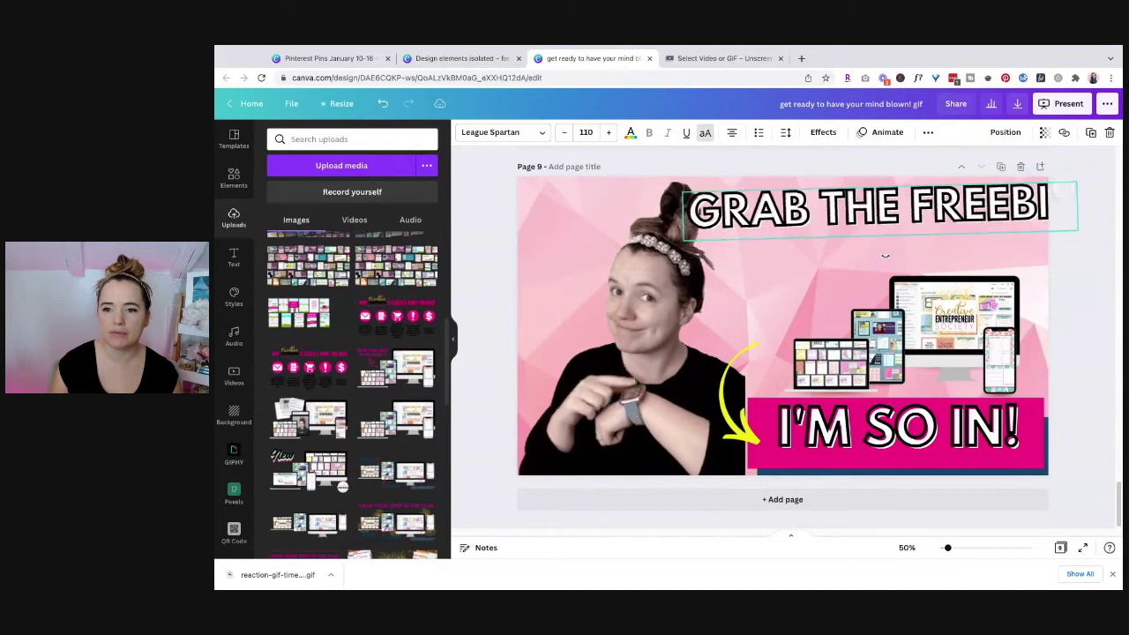
left_click_drag(898, 229, 869, 253)
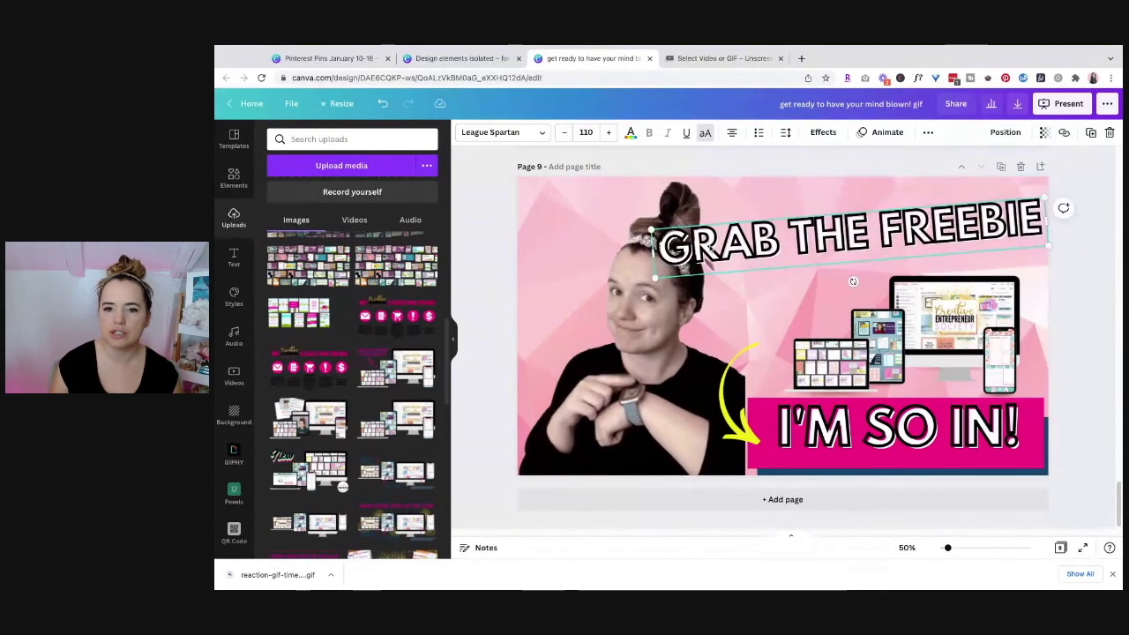
left_click(638, 326)
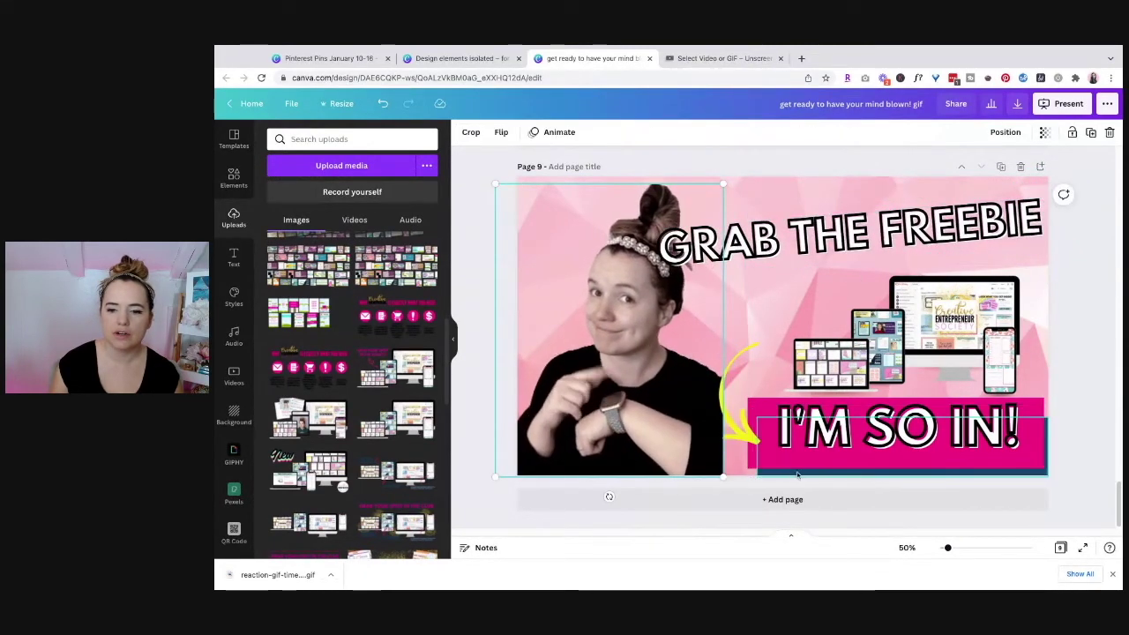
left_click(700, 258)
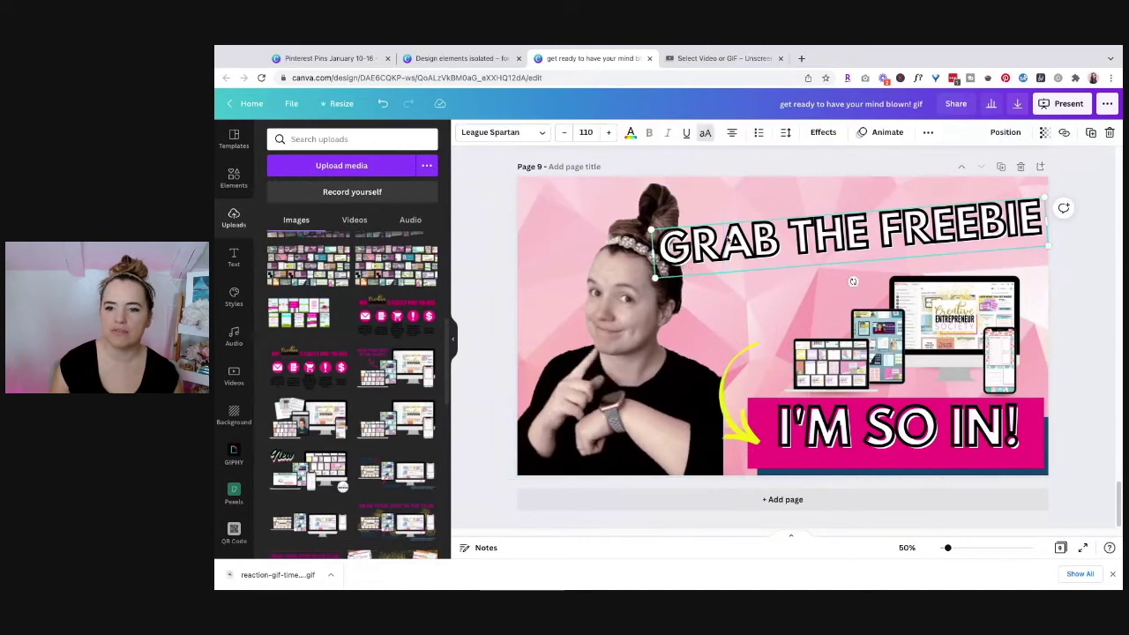
left_click_drag(656, 278, 691, 267)
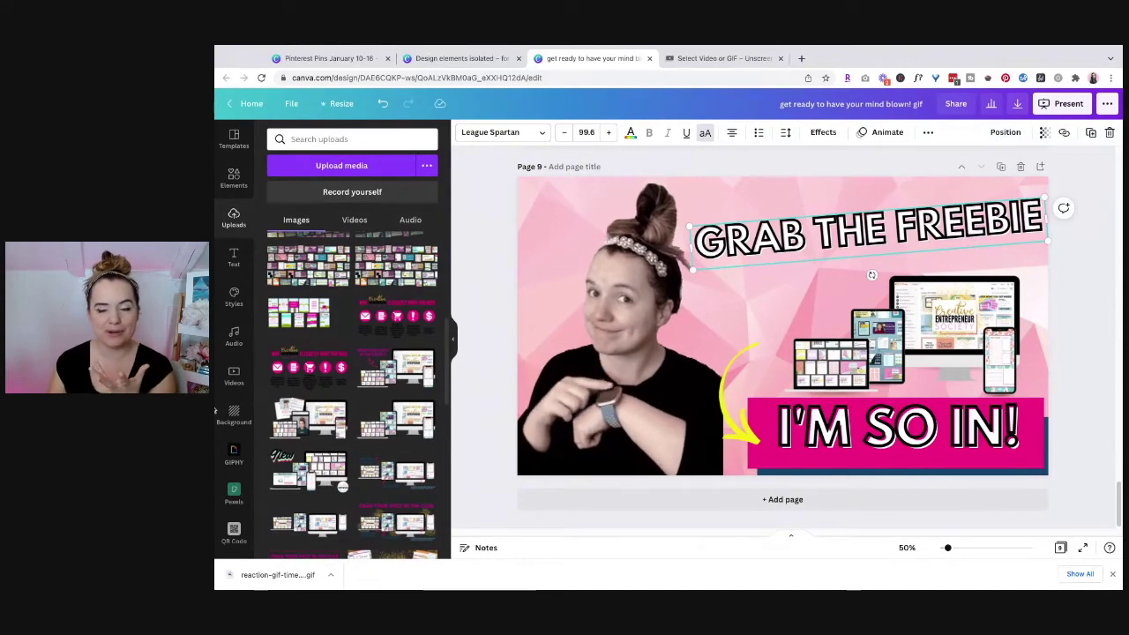
left_click_drag(966, 364, 959, 355)
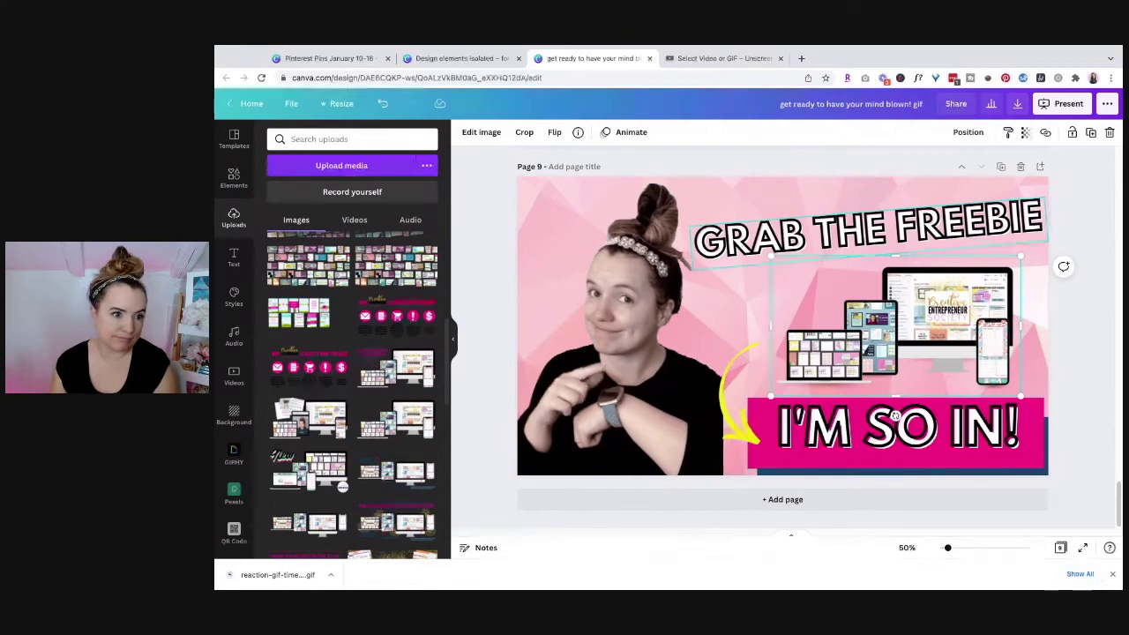
Select page 9 and apply the Pop animation from the Scale group.
left_click(776, 207)
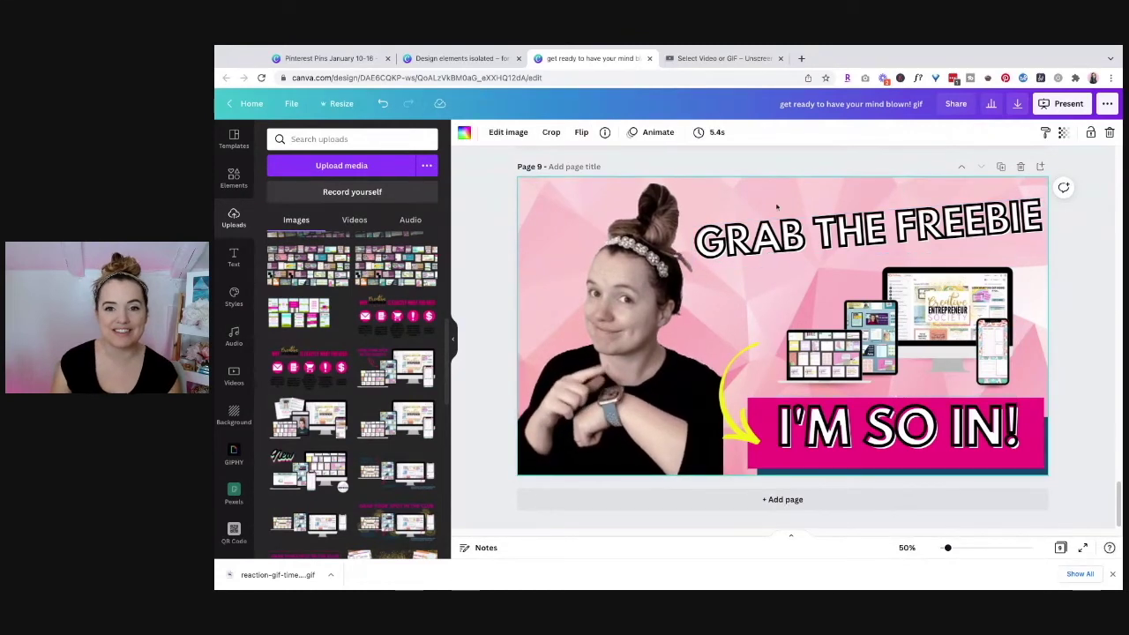
left_click(655, 131)
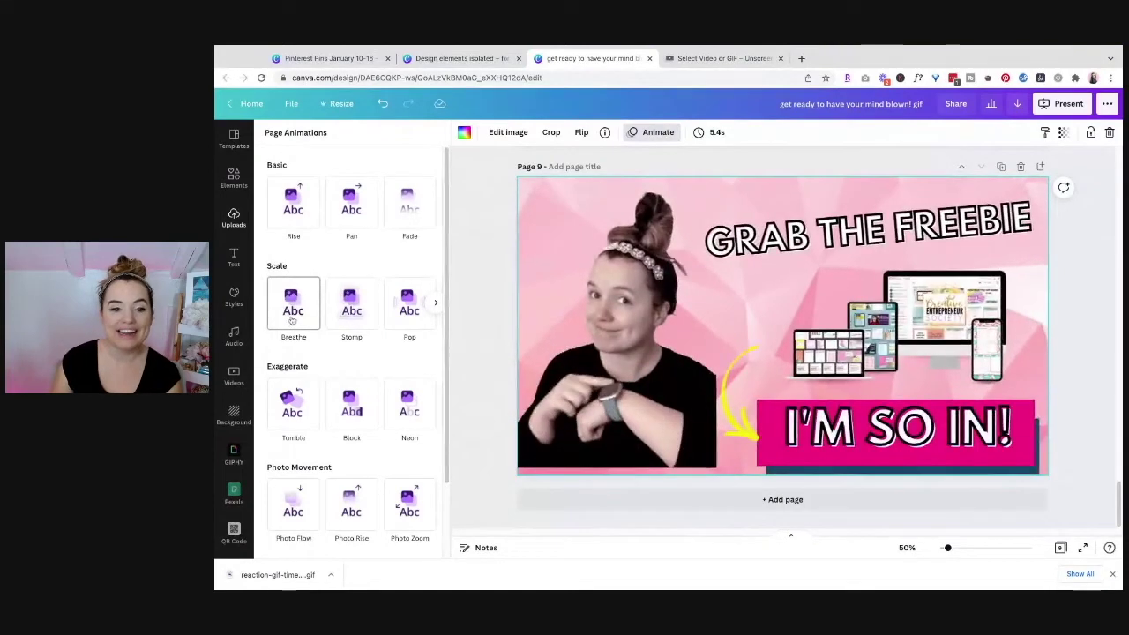
left_click(399, 309)
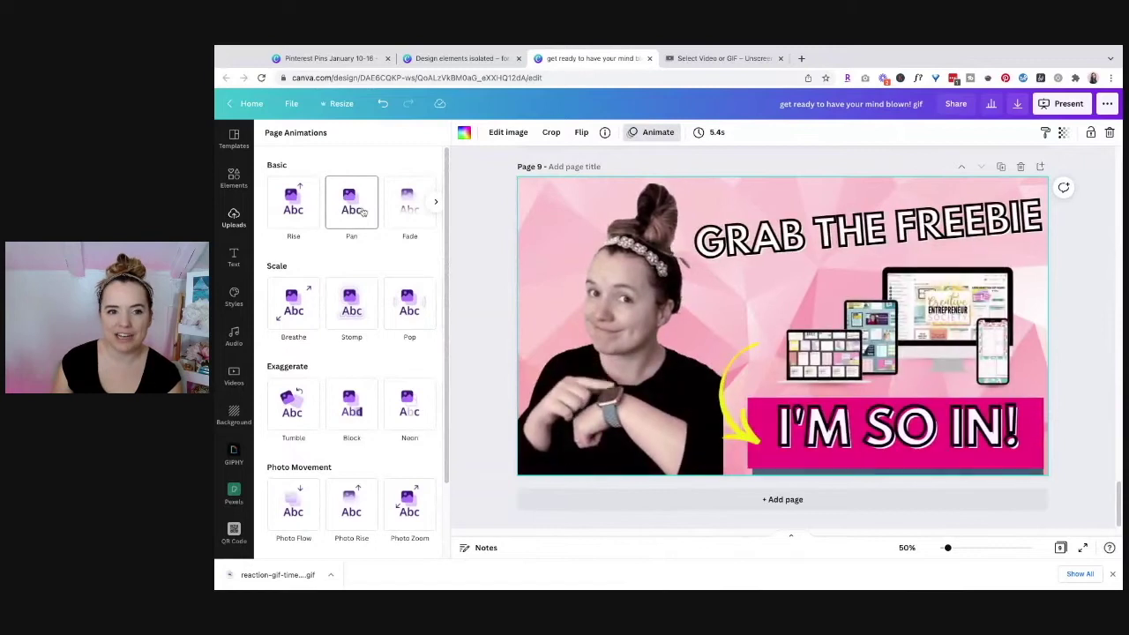
key("Escape")
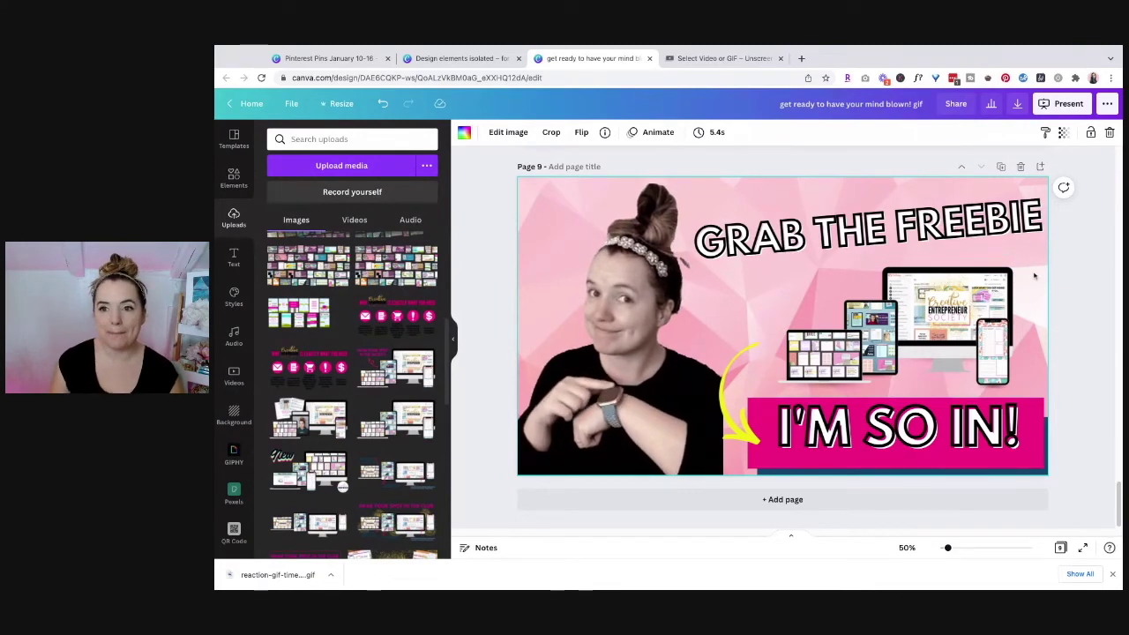
Scroll up to page 3's GIRL POWER page, check Unscreen, and return to Canva.
scroll(1023, 285, "up", 1)
scroll(1023, 285, "up", 10)
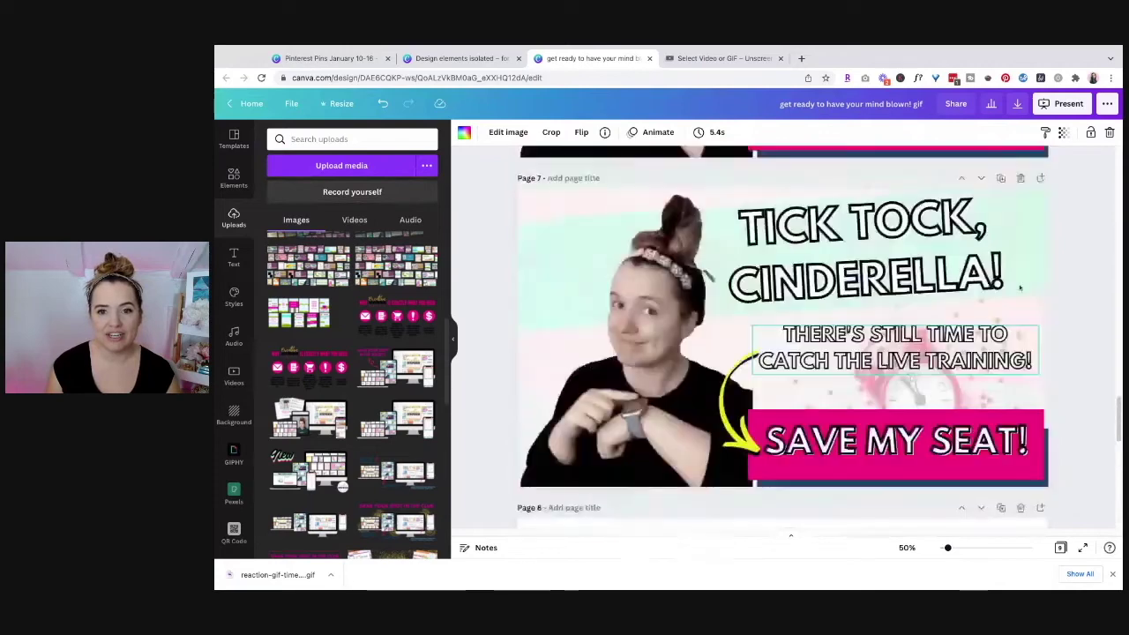
scroll(629, 285, "up", 10)
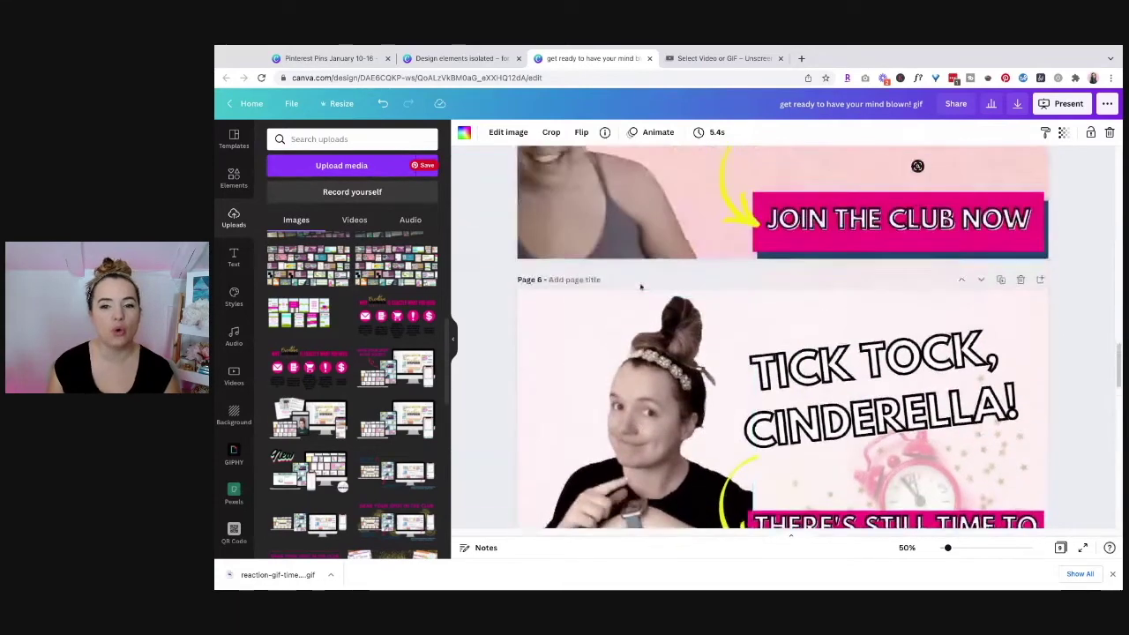
scroll(642, 283, "up", 10)
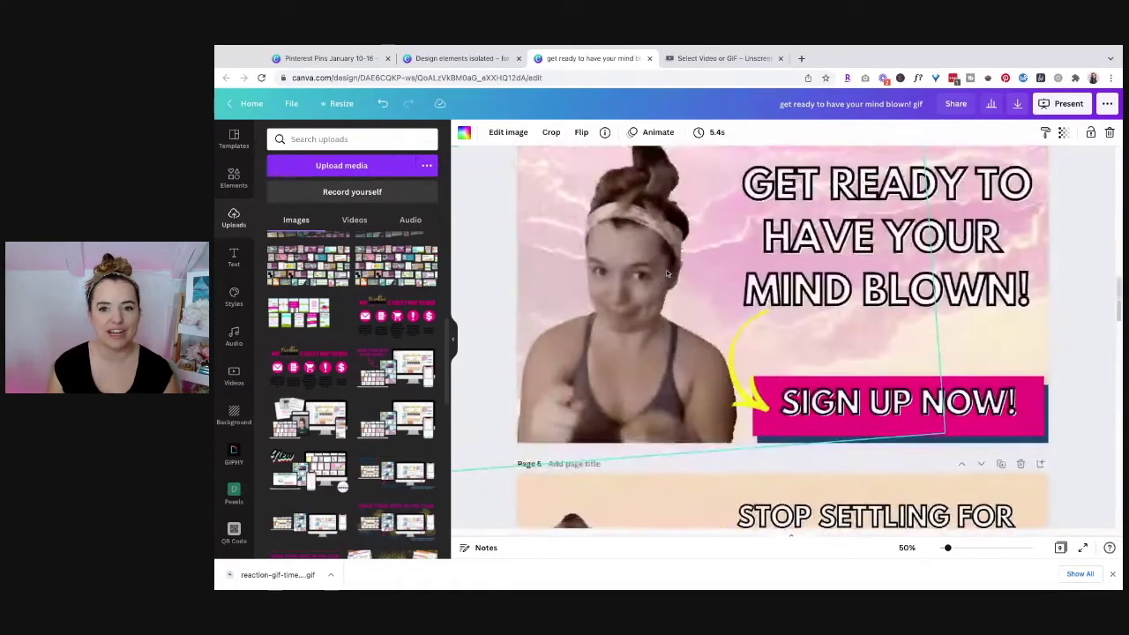
scroll(684, 336, "up", 3)
scroll(693, 331, "down", 6)
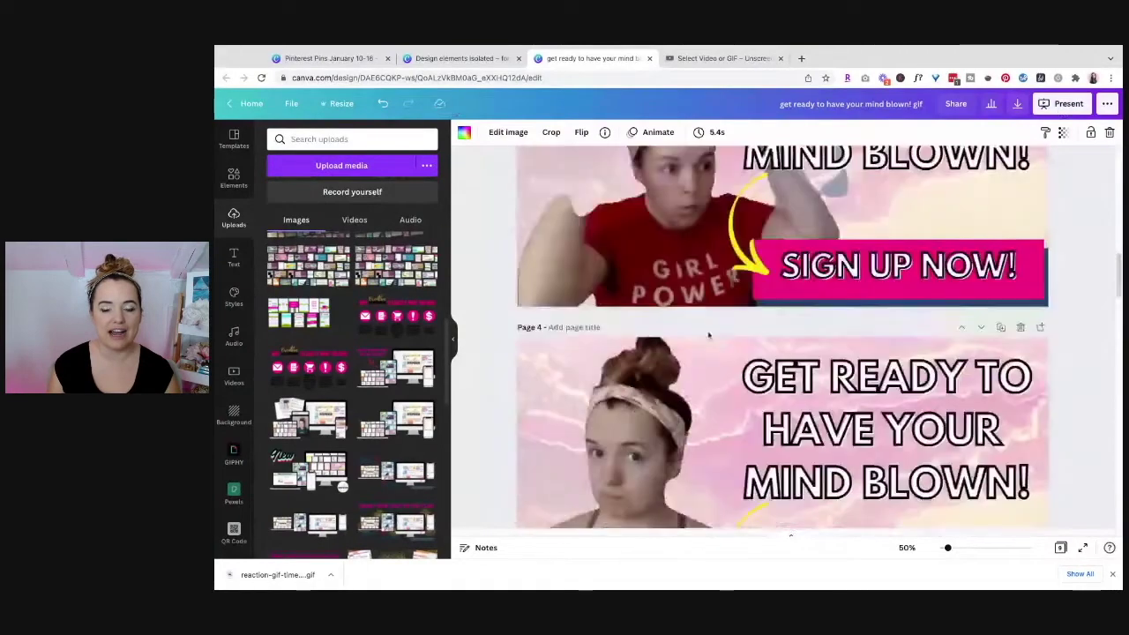
scroll(697, 328, "up", 3)
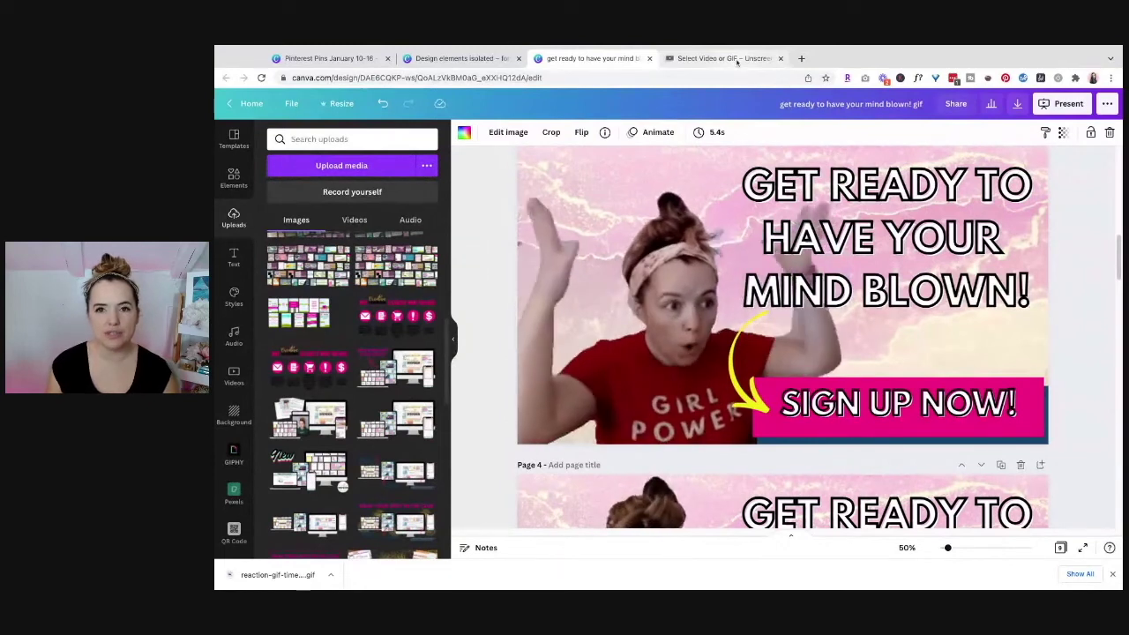
key("ctrl+Tab")
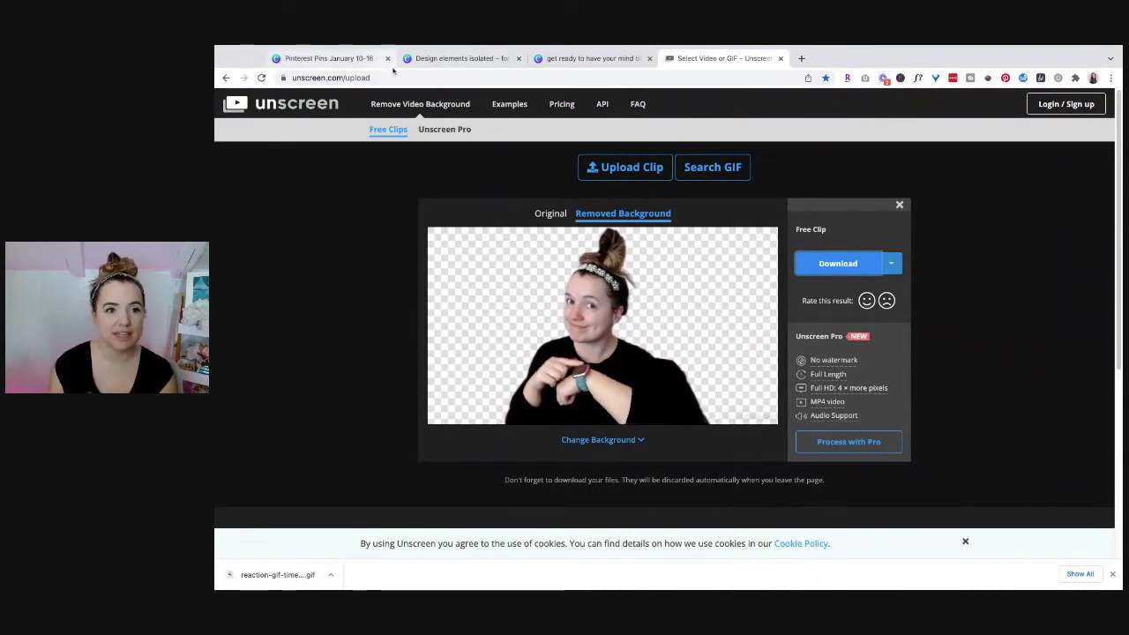
left_click(592, 58)
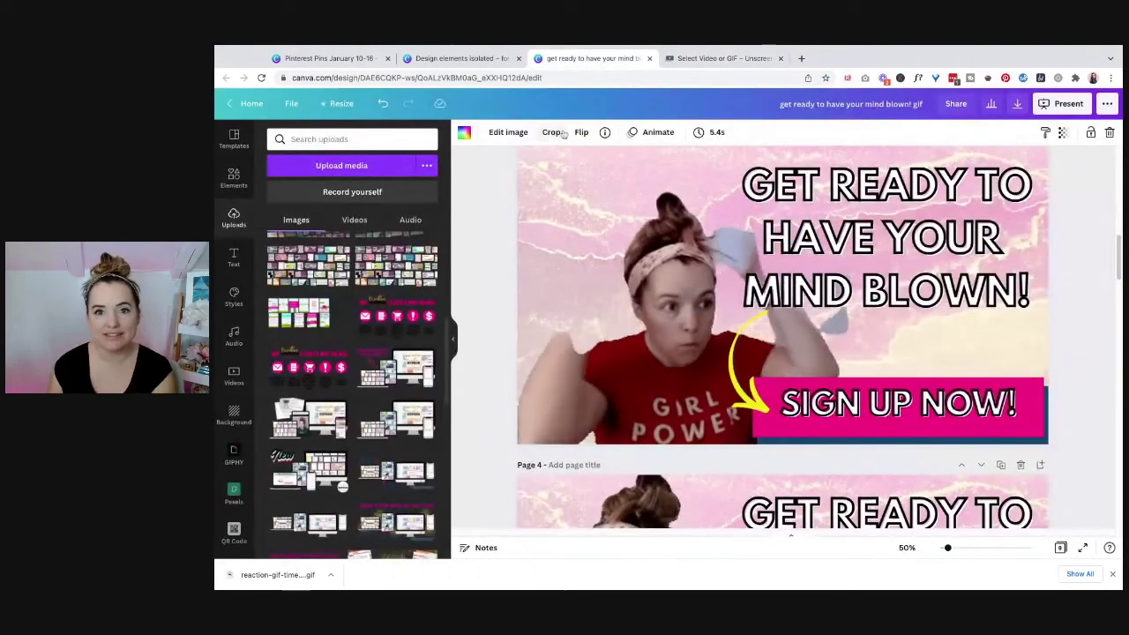